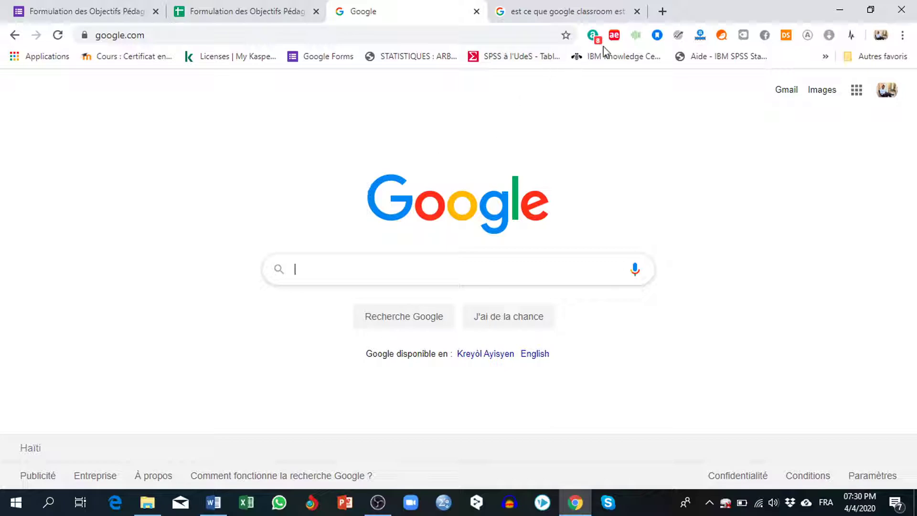
Open Google Classroom from the Google apps list.
left_click(855, 90)
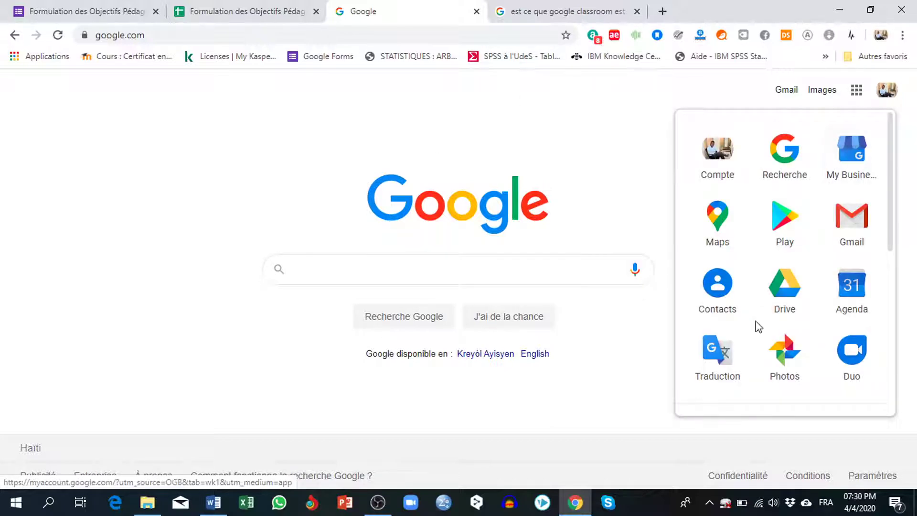
scroll(759, 322, "down", 5)
scroll(817, 188, "up", 4)
scroll(816, 188, "down", 4)
left_click(790, 257)
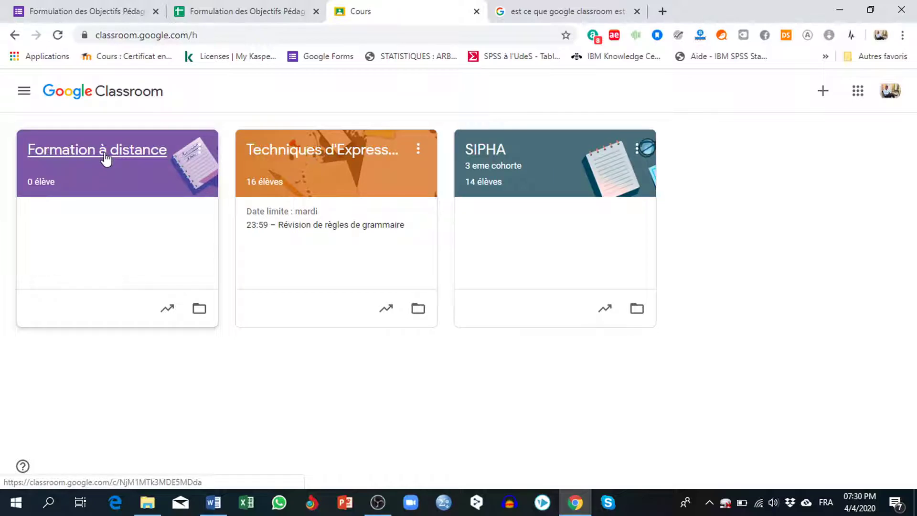
Open the Formation à distance course and look through the topics under Travaux et devoirs.
left_click(78, 158)
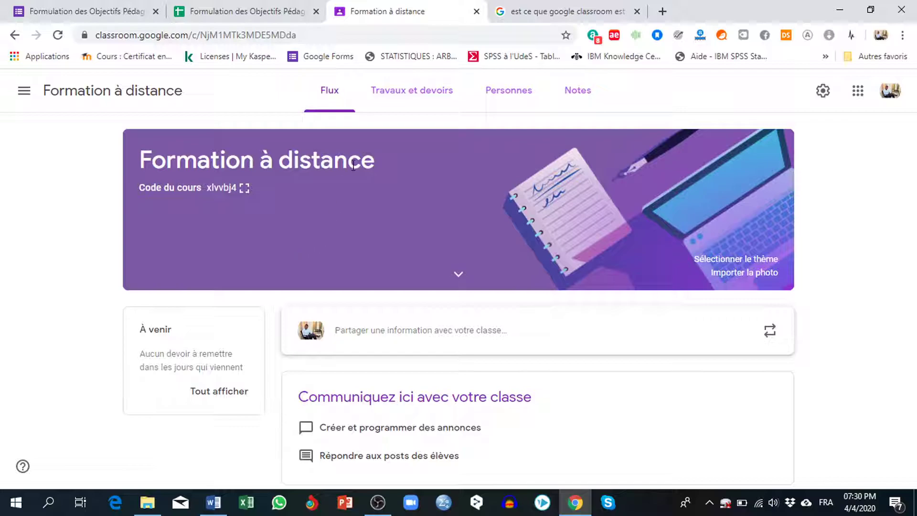
left_click(416, 98)
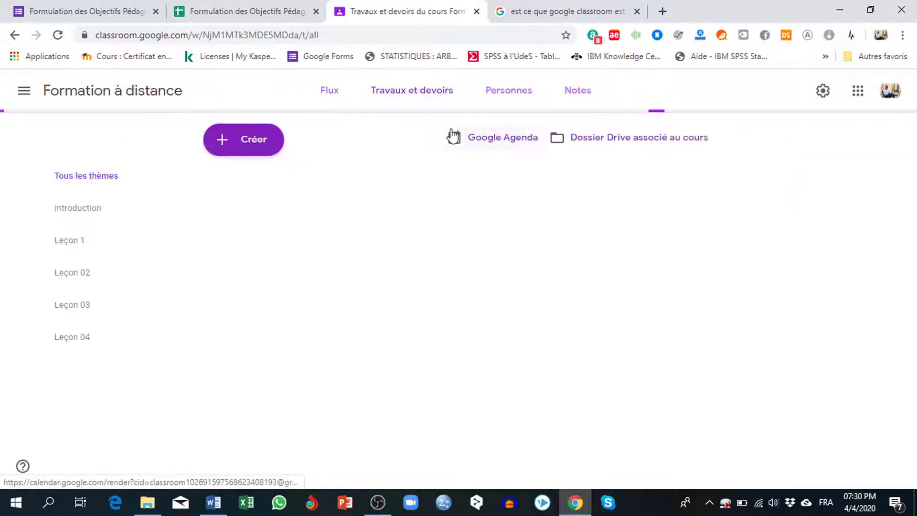
scroll(289, 258, "down", 1)
scroll(270, 310, "up", 1)
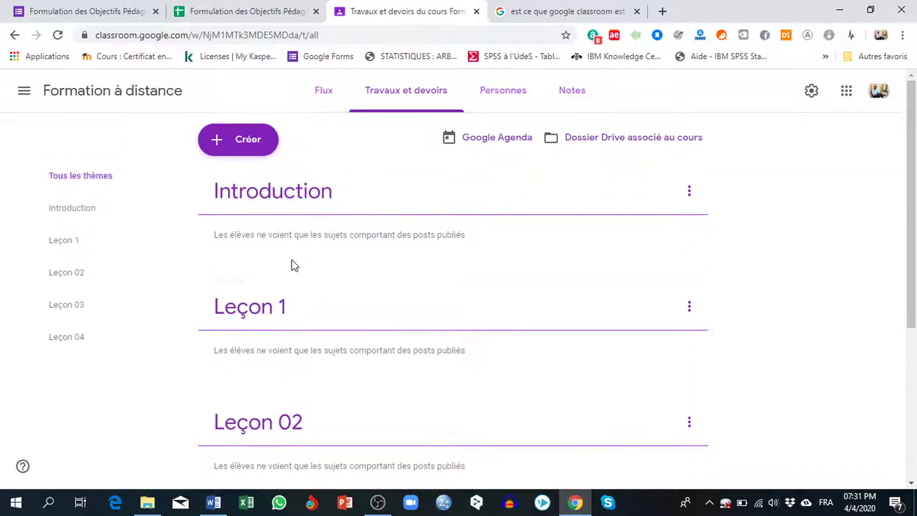
scroll(268, 377, "down", 4)
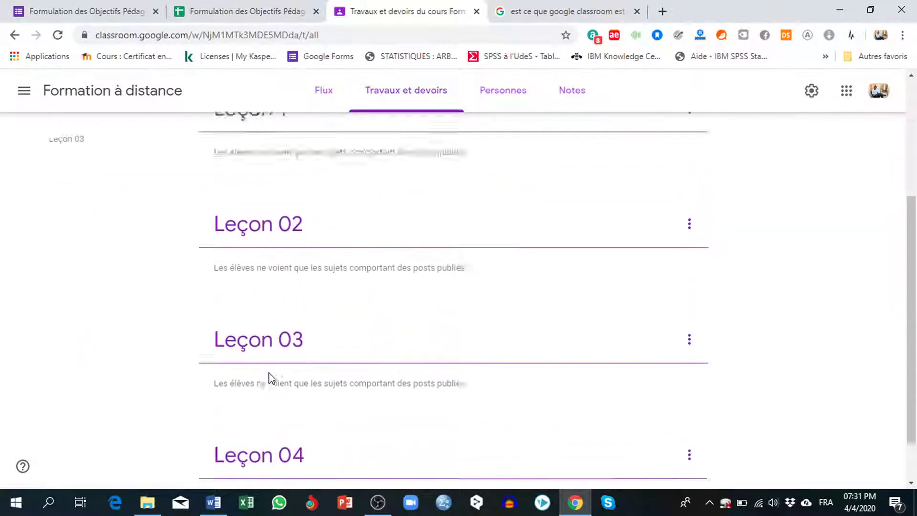
scroll(622, 222, "up", 3)
scroll(680, 196, "up", 1)
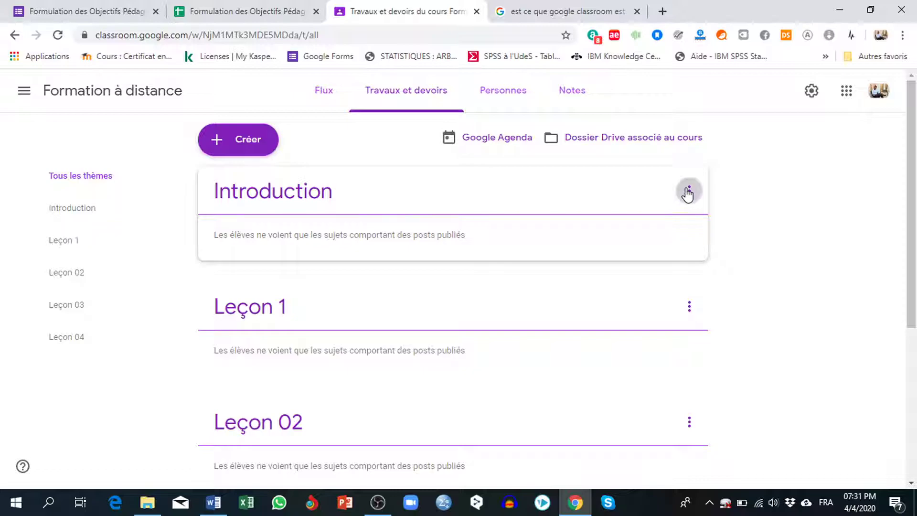
Rename the Introduction topic "Introduction: Formation à distance aujourd’hui", cutting the title's second part from the FOAD document in Word.
left_click(689, 191)
left_click(611, 220)
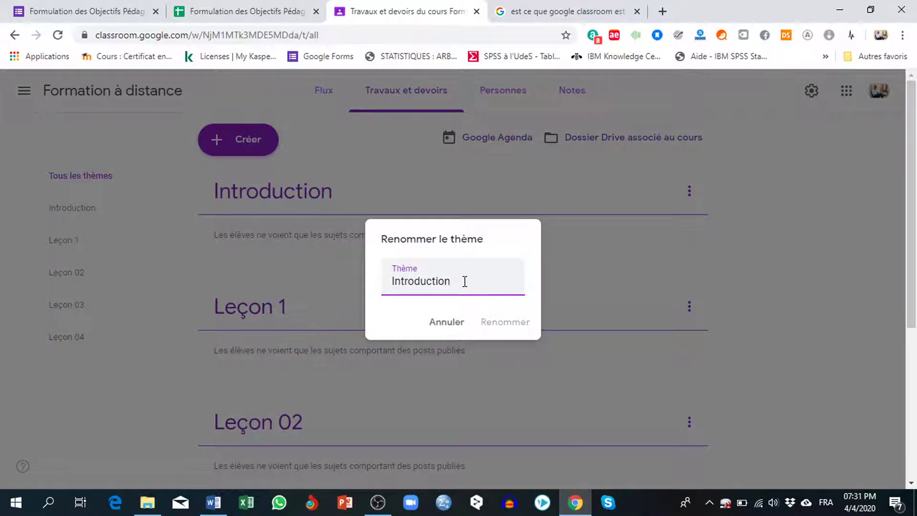
type(":")
left_click(214, 502)
left_click_drag(384, 194, 246, 193)
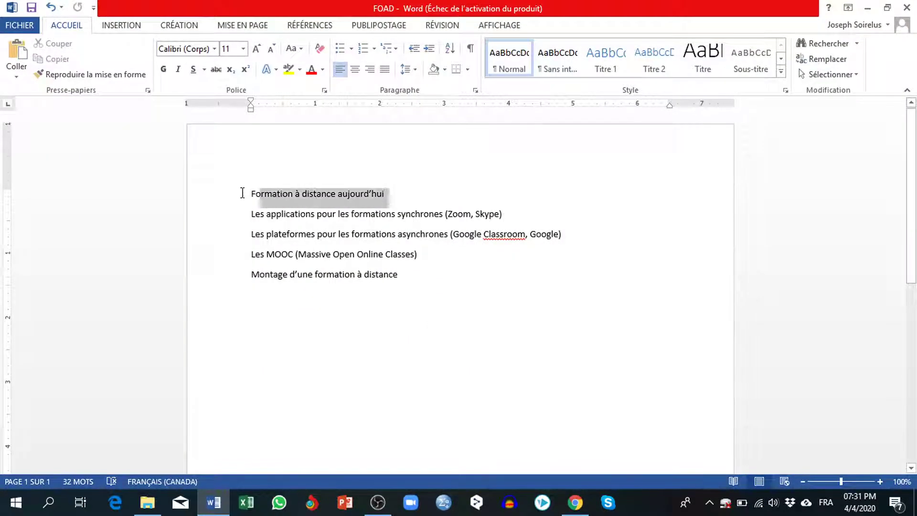
right_click(268, 198)
left_click(312, 204)
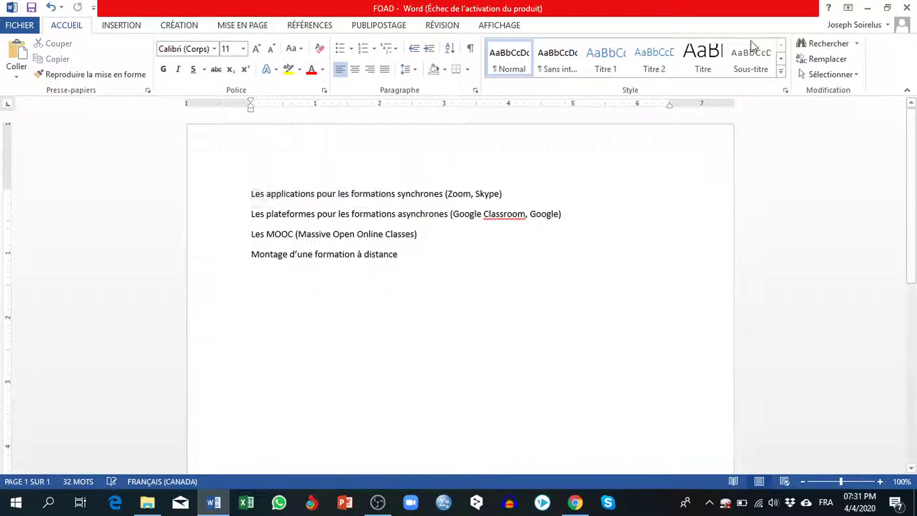
left_click(868, 8)
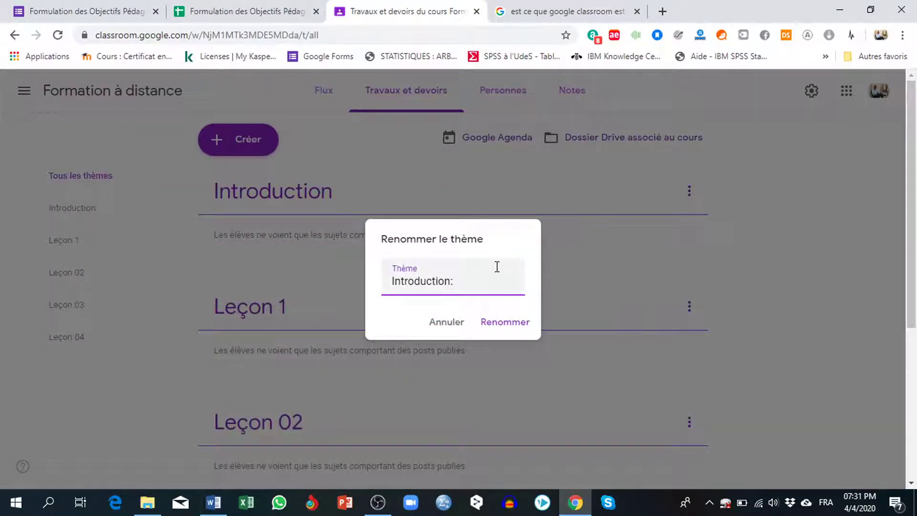
type("Formation à distance aujourd’hui")
left_click(499, 321)
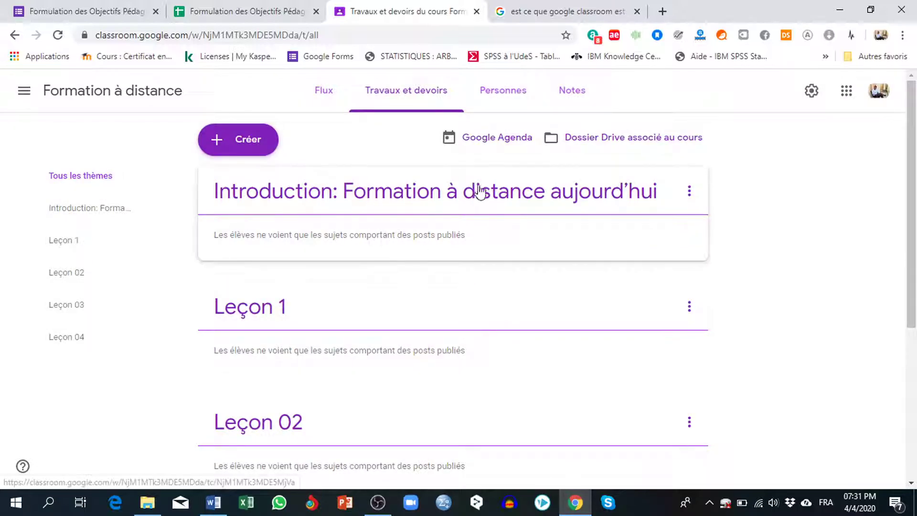
Switch to Word and cut the line "Les applications pour les formations synchrones (Zoom, Skype)" from the FOAD document.
left_click(214, 502)
left_click_drag(506, 193, 251, 195)
right_click(299, 204)
left_click(325, 207)
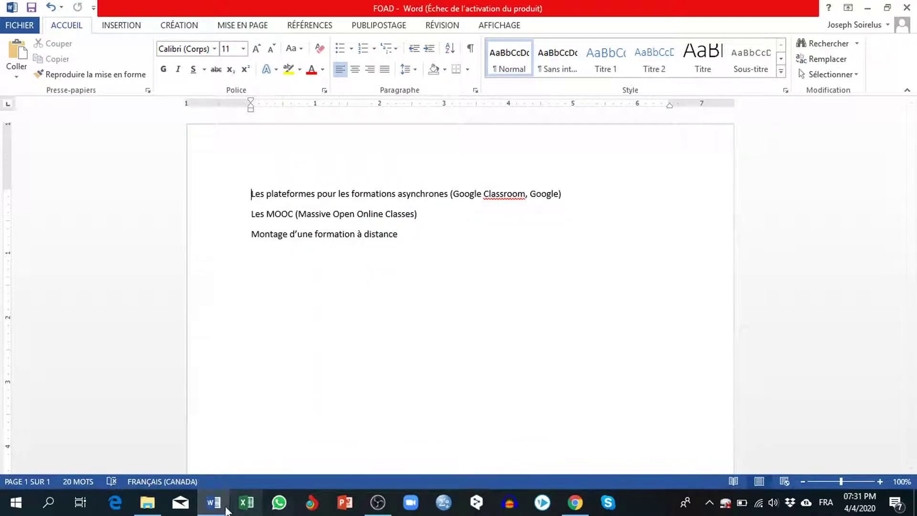
Back in Google Classroom, rename the Leçon 1 topic "Leçon 1: Les applications pour les formations synchrones (Zoom, Skype)".
left_click(576, 502)
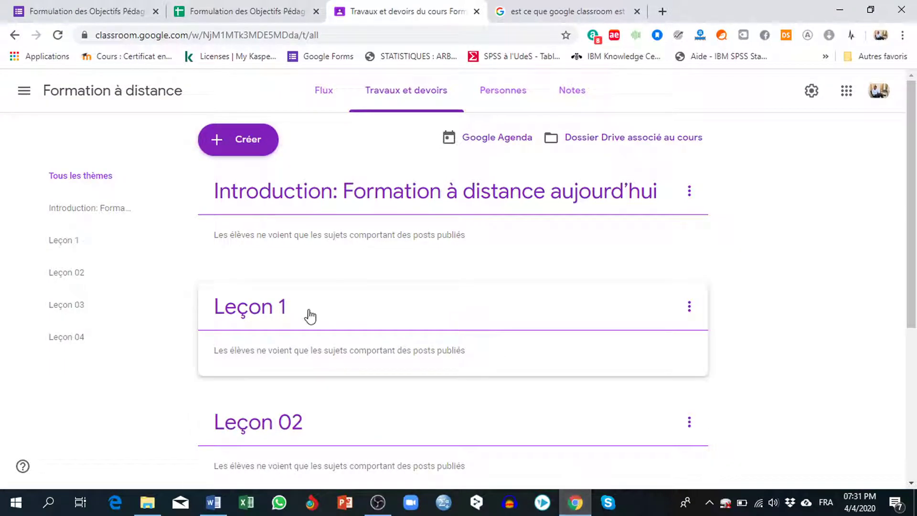
left_click(695, 305)
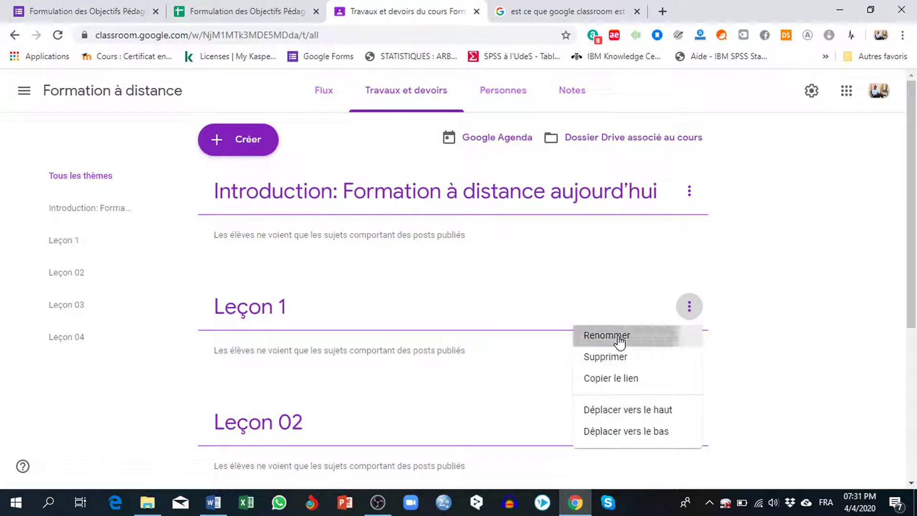
left_click(619, 339)
type(":")
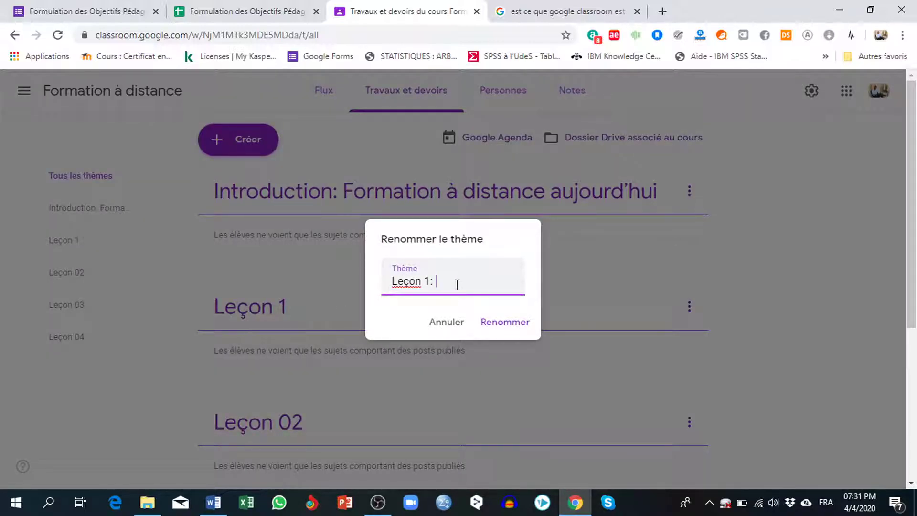
key("ctrl+v")
left_click(505, 321)
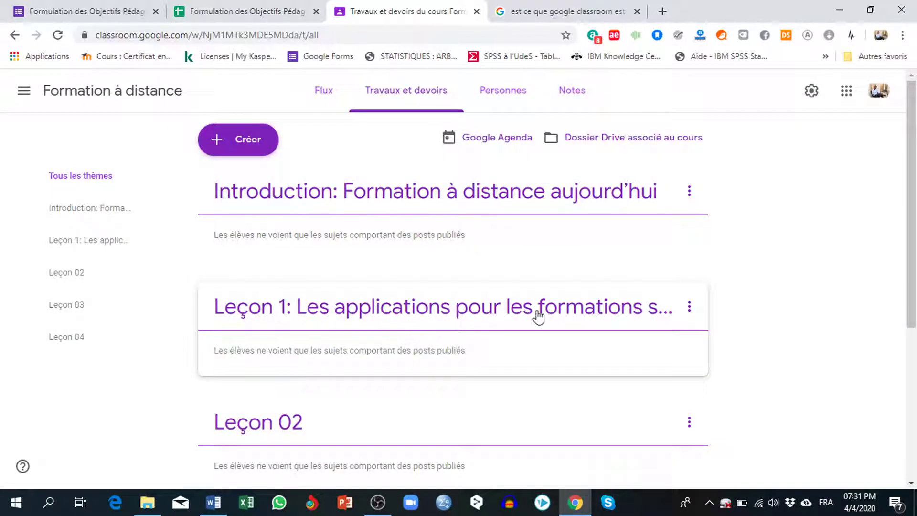
Rename the Leçon 02 topic "Leçon 02: Les plateformes pour les formations asynchrones (Google Classroom, Google)", cutting the title text from the Word document.
scroll(639, 333, "down", 1)
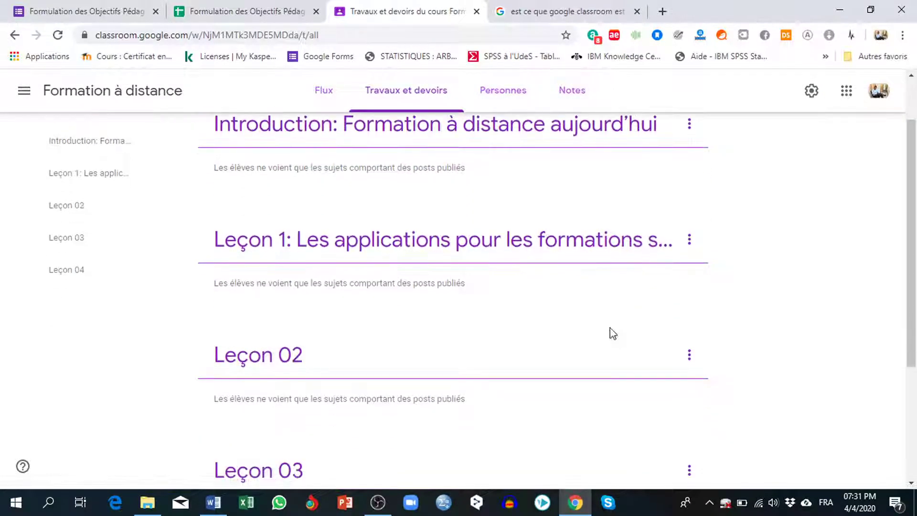
left_click(689, 354)
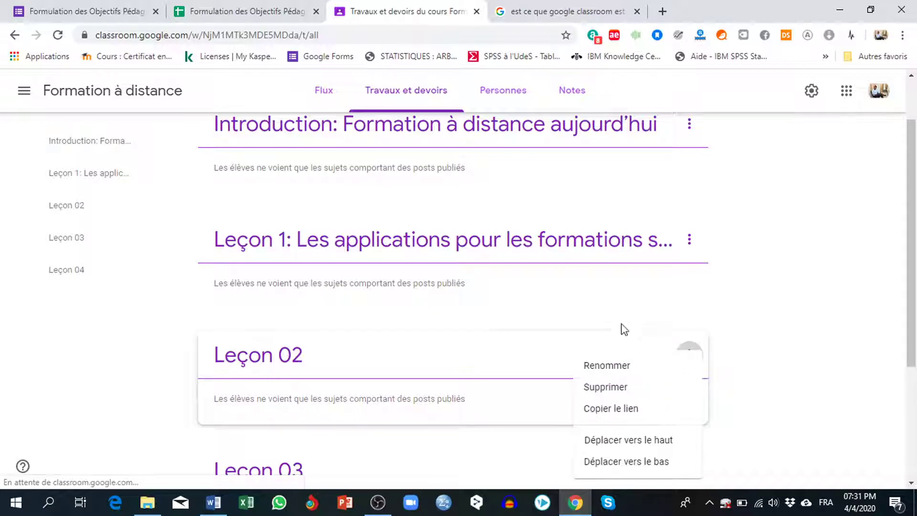
left_click(613, 367)
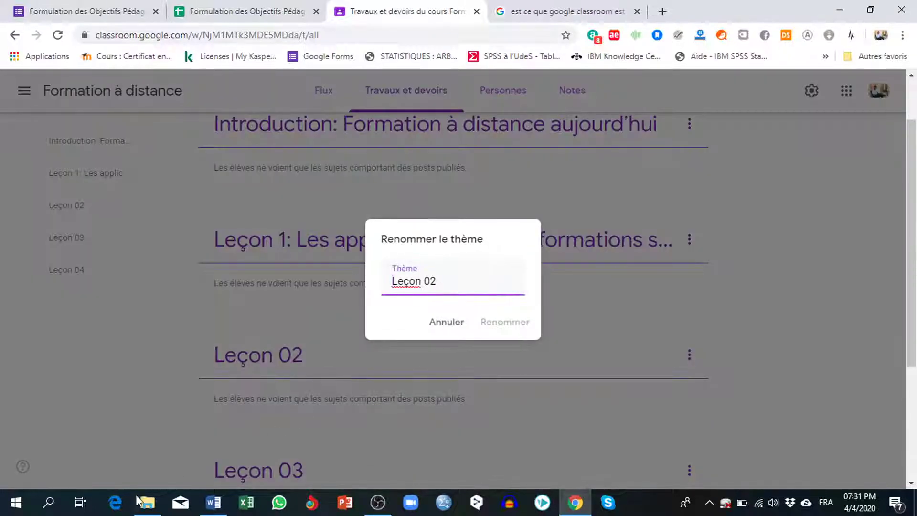
left_click(213, 501)
left_click_drag(562, 194, 252, 193)
right_click(282, 194)
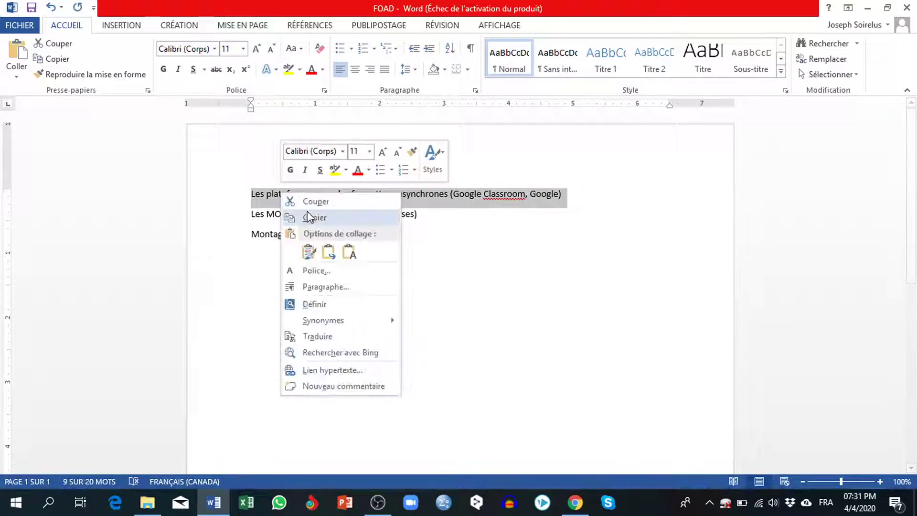
left_click(315, 201)
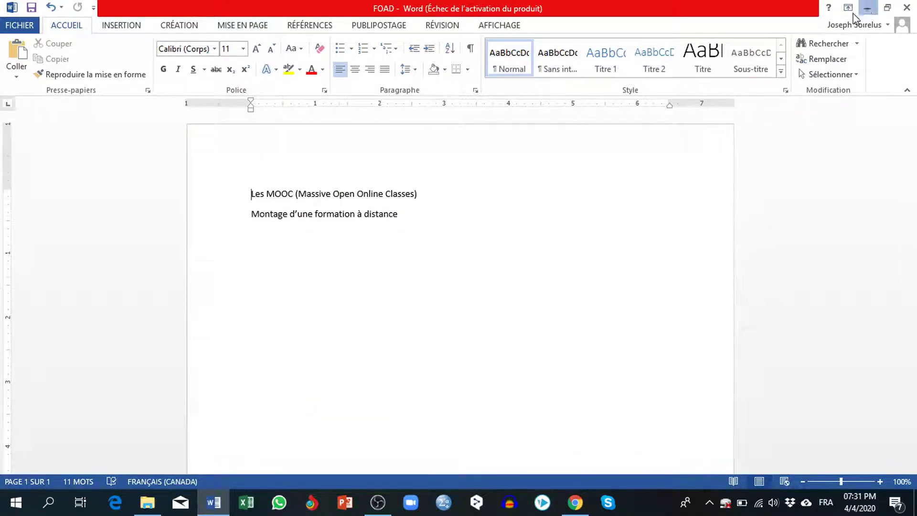
left_click(861, 10)
type(":")
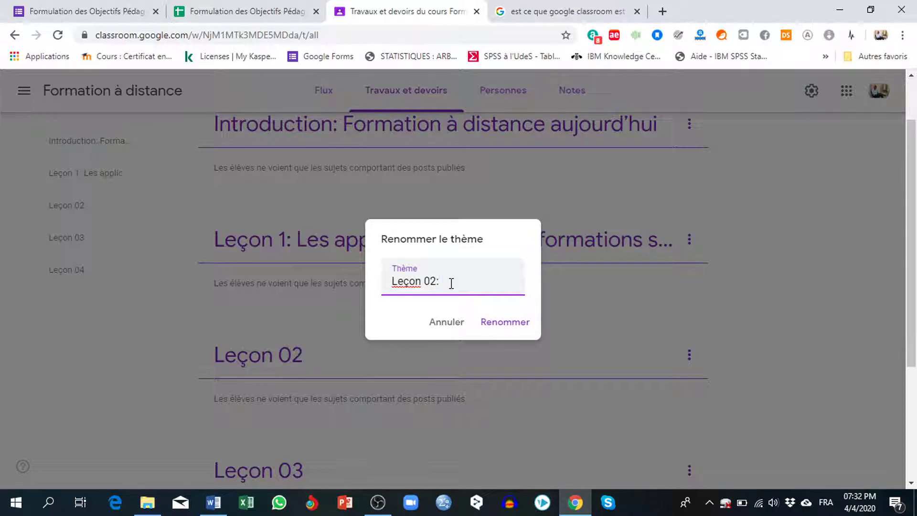
key("ctrl+v")
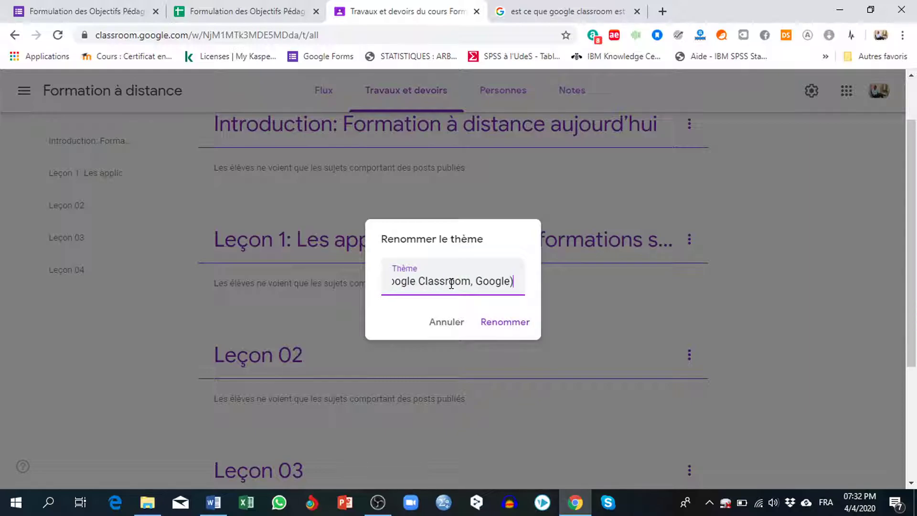
left_click(497, 322)
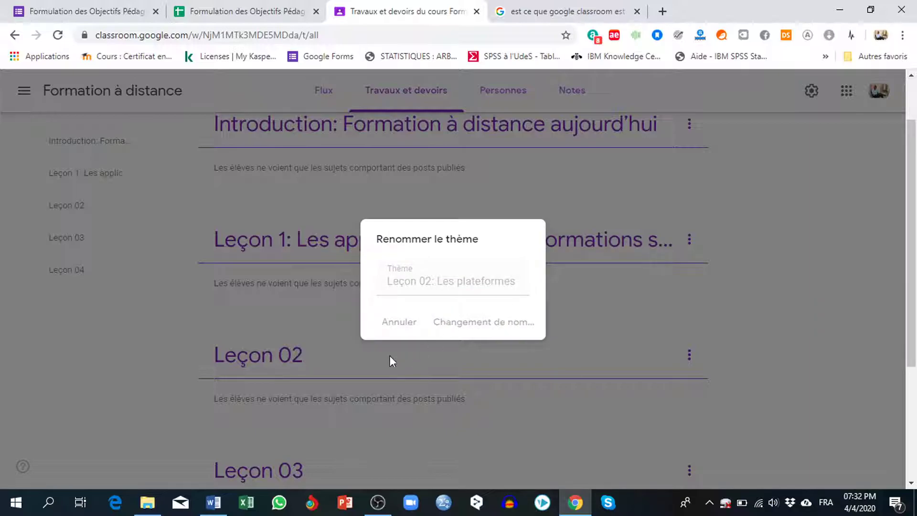
Switch to Word and cut the line "Les MOOC (Massive Open Online Classes)" from the FOAD document.
scroll(383, 362, "down", 4)
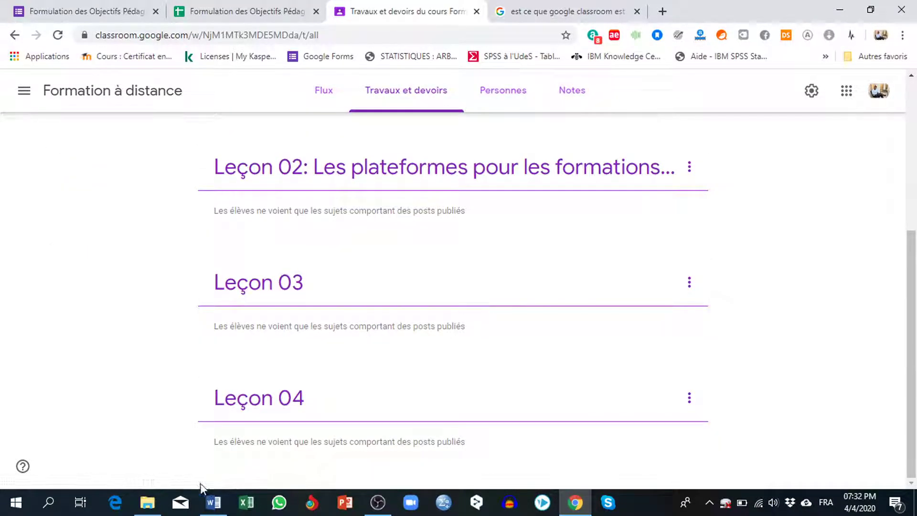
left_click(213, 501)
left_click_drag(422, 195, 244, 196)
right_click(290, 200)
left_click(302, 202)
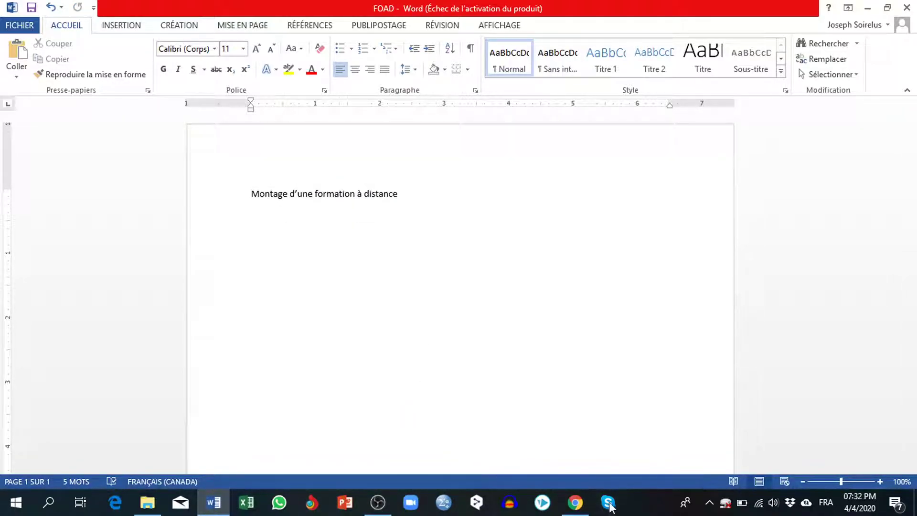
Back in Google Classroom, rename the Leçon 03 topic "Leçon 03: Les MOOC (Massive Open Online Classes)".
left_click(575, 502)
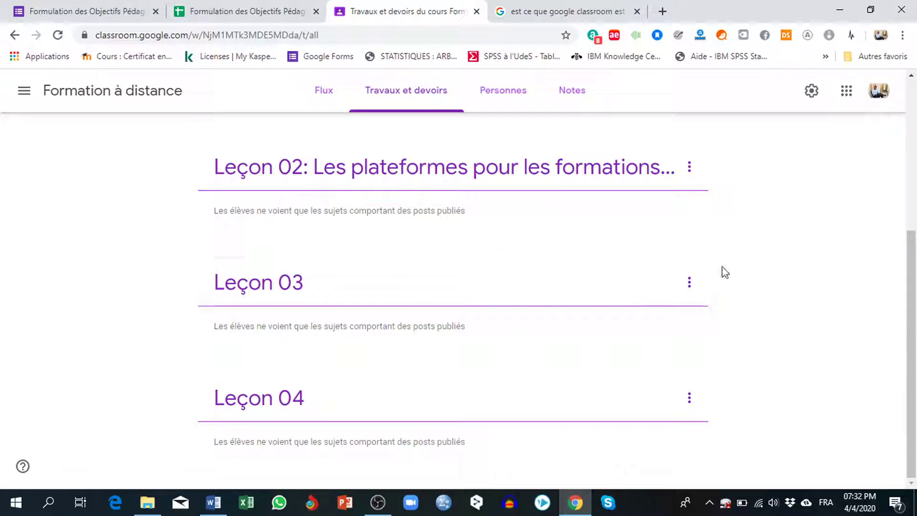
left_click(689, 282)
left_click(620, 319)
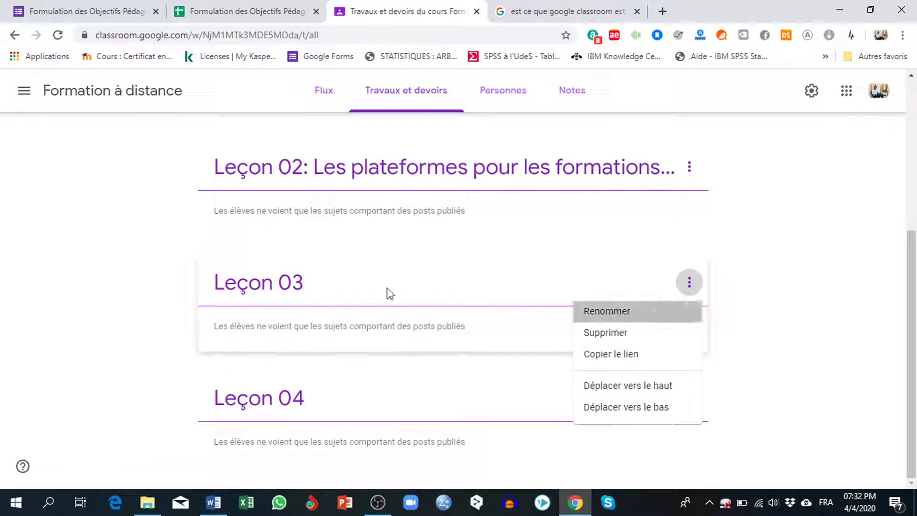
type(":")
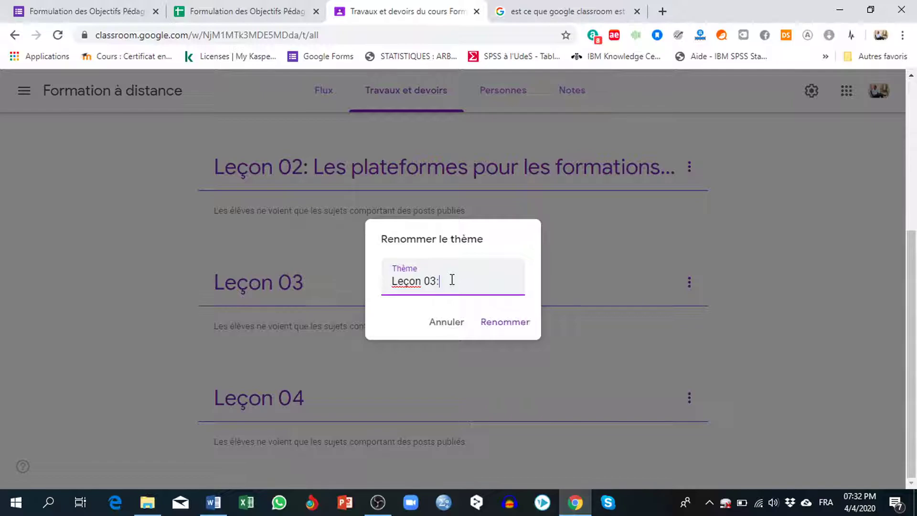
key("ctrl+v")
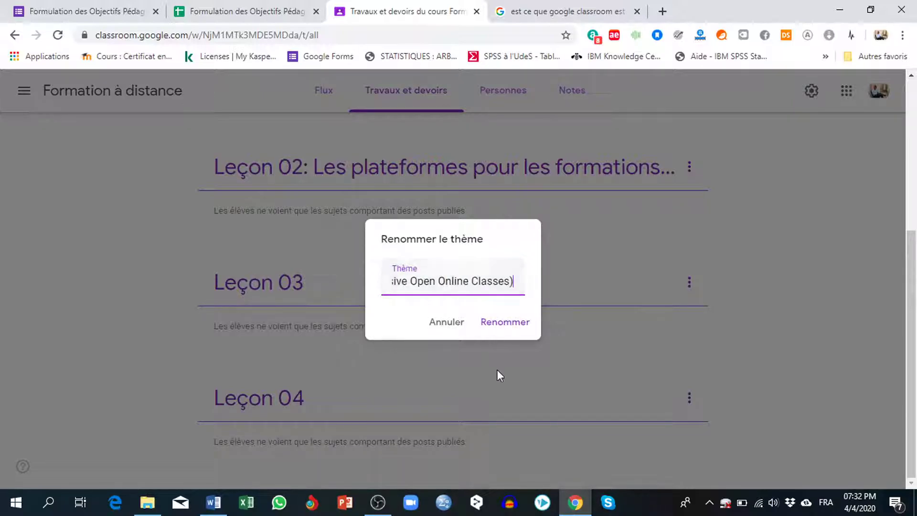
left_click(518, 324)
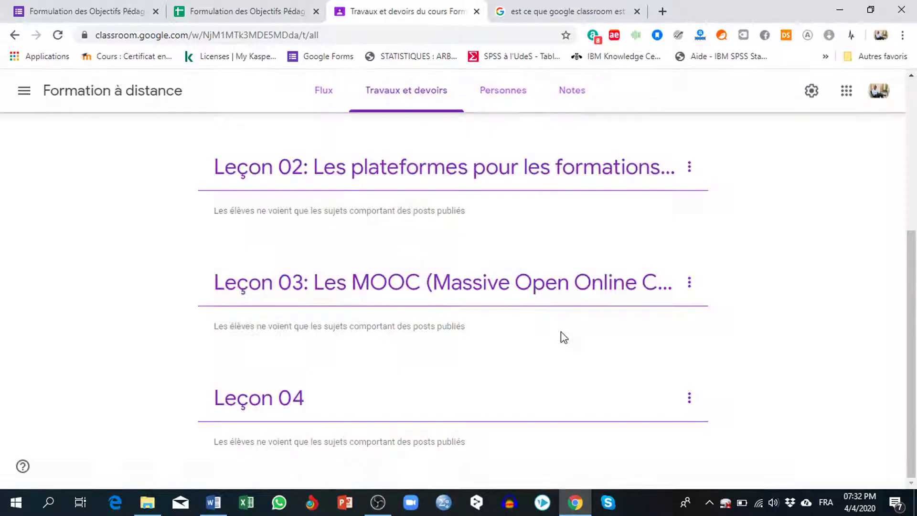
Switch to Word and cut the remaining line "Montage d’une formation à distance" from the FOAD document.
left_click(214, 503)
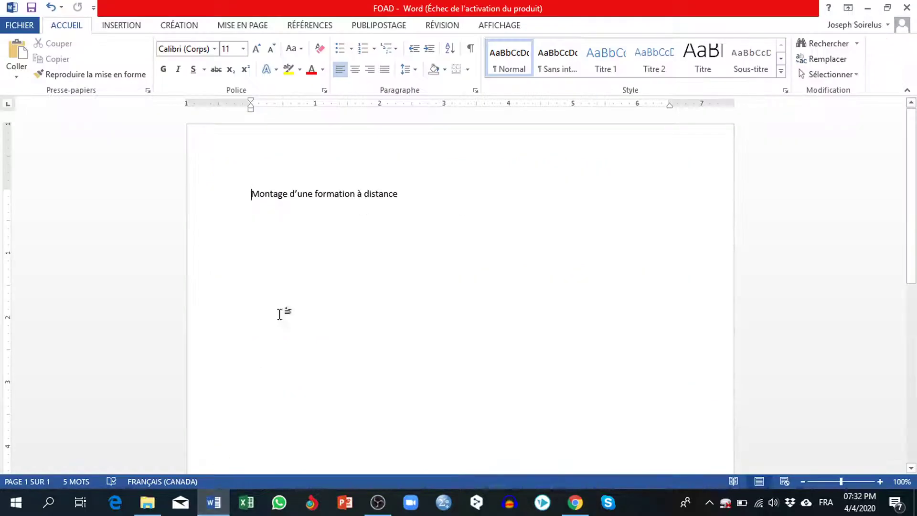
left_click_drag(406, 195, 253, 193)
right_click(251, 196)
left_click(253, 204)
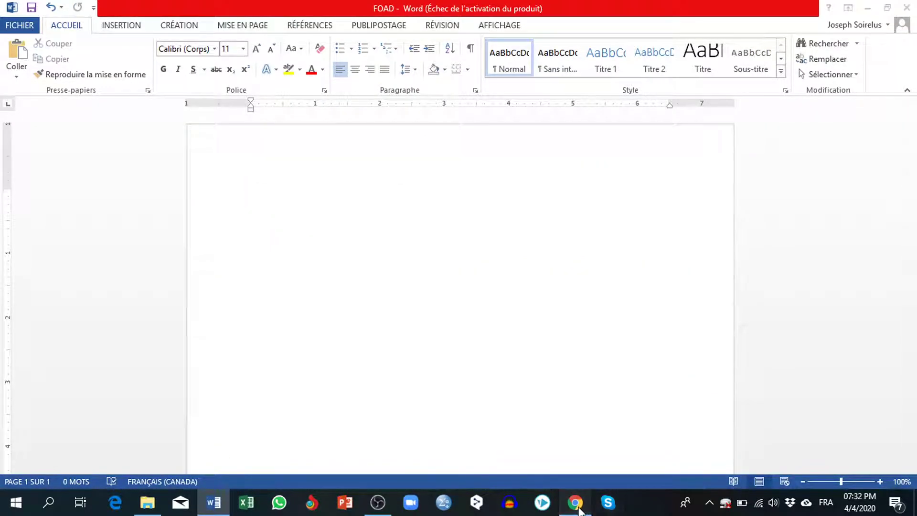
Switch back to Google Classroom and rename the Leçon 04 topic "Leçon 04: Montage d’une formation à distance" with the cut text.
left_click(575, 502)
left_click(690, 398)
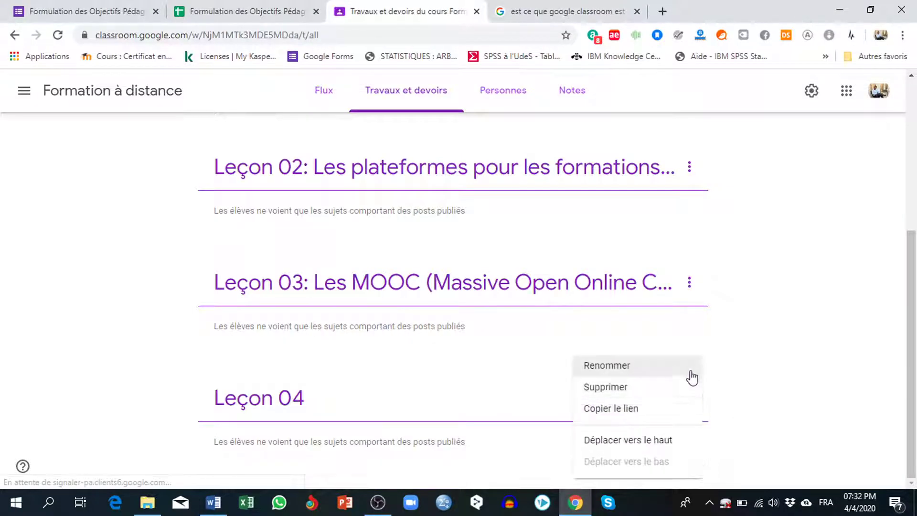
left_click(626, 369)
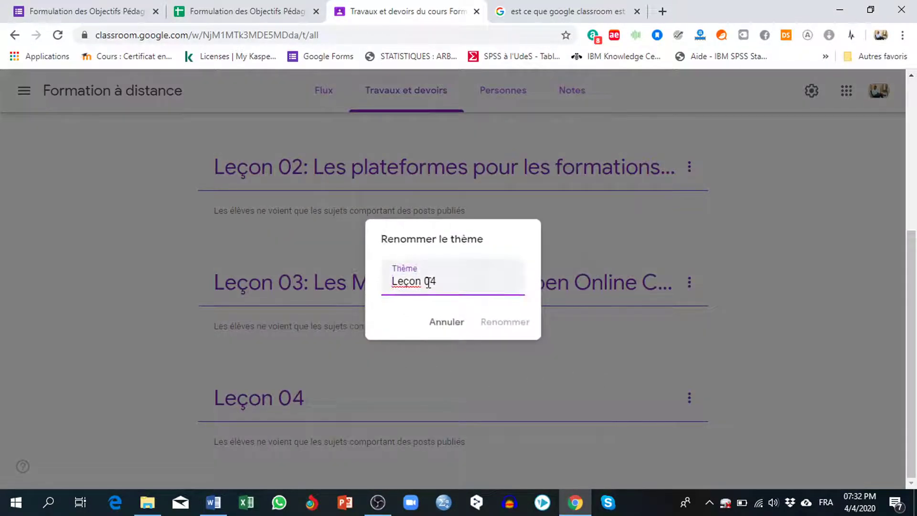
type(":")
key("ctrl+v")
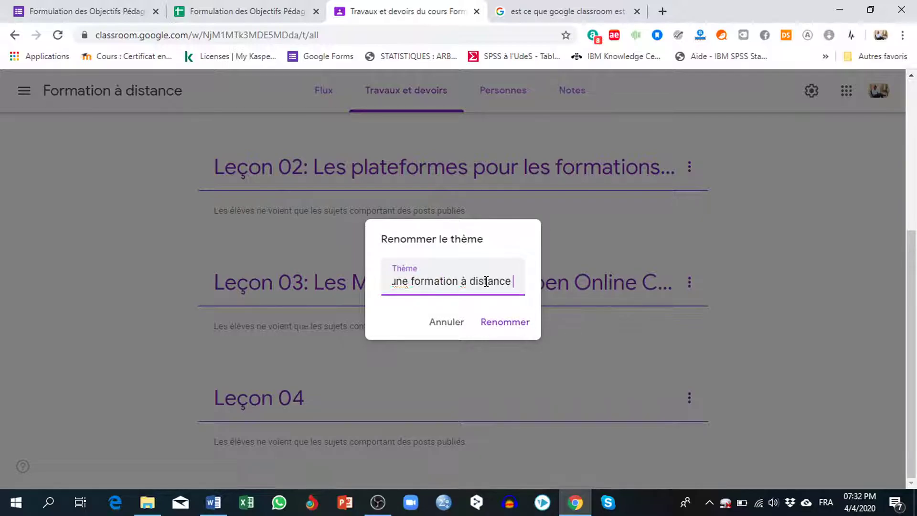
left_click(504, 324)
Create a Documentation post titled "Formation à distance dans le monde francophone" with the description "Dans le monde francophone".
scroll(526, 321, "up", 5)
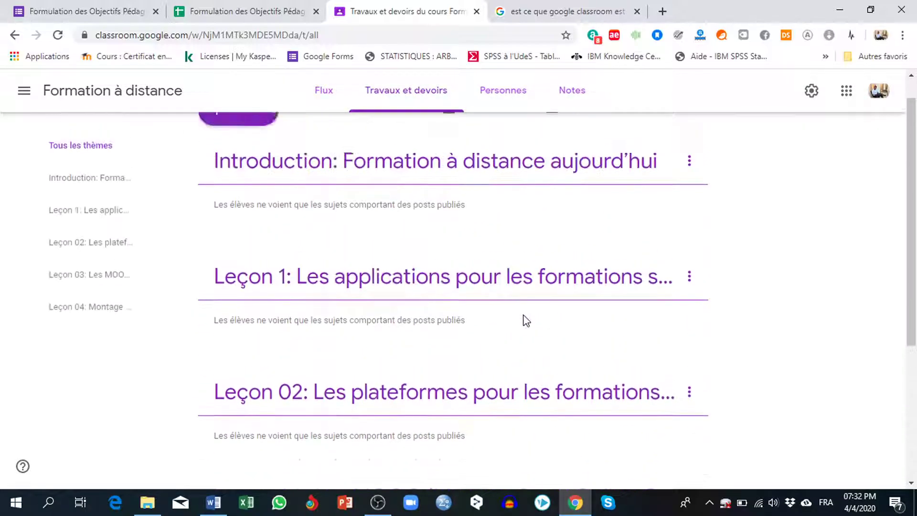
scroll(525, 321, "down", 5)
scroll(527, 324, "up", 5)
scroll(526, 324, "down", 4)
scroll(526, 323, "up", 4)
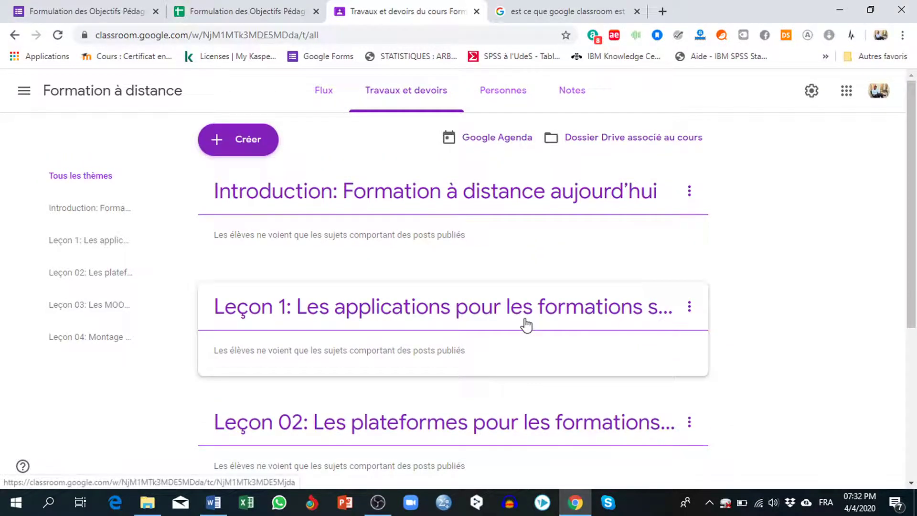
left_click(262, 149)
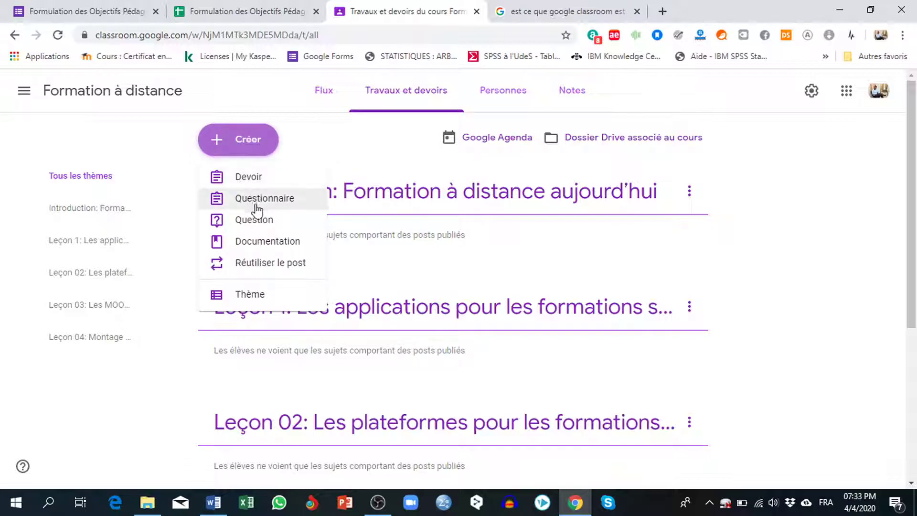
left_click(279, 244)
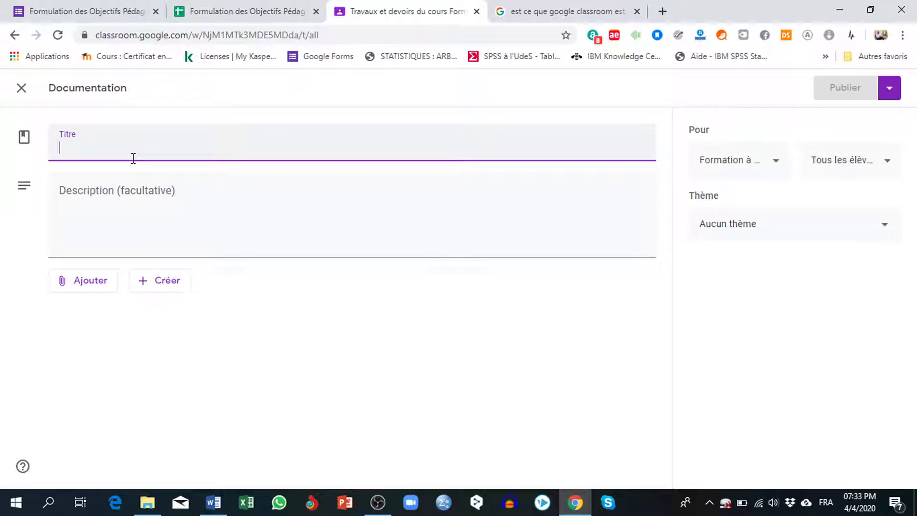
type("For")
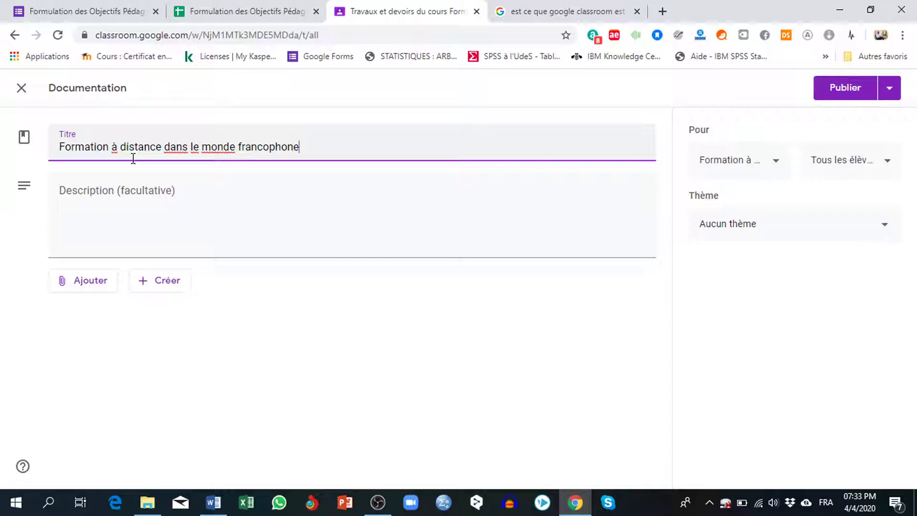
left_click(163, 204)
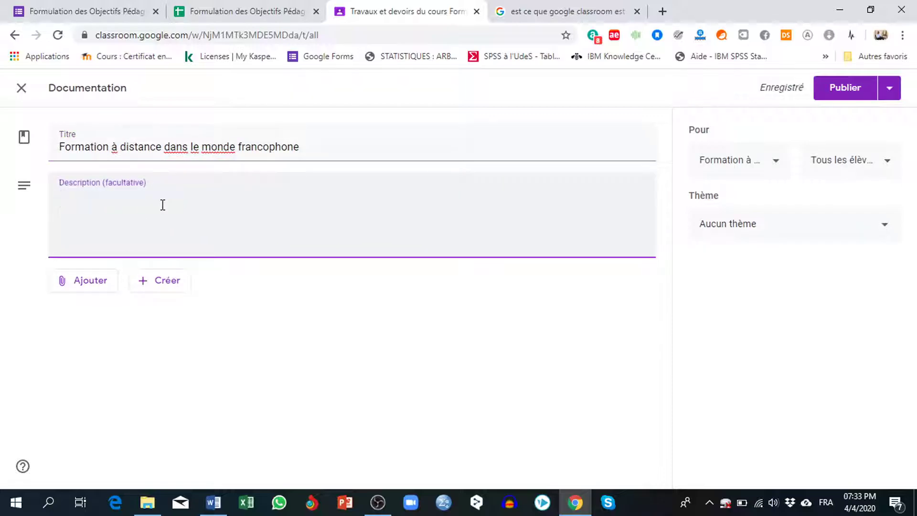
type("Dans le monde francophone")
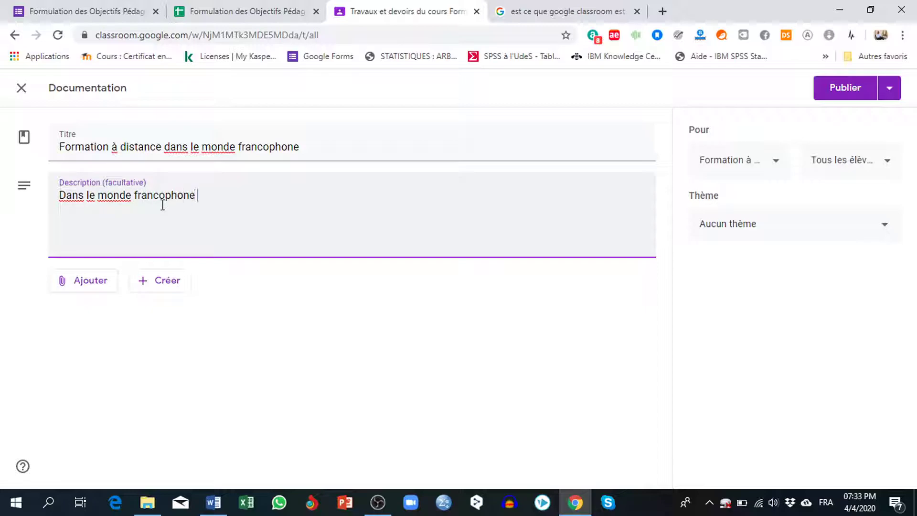
Attach Père Riche Riche Père Pauvre.pdf to the post from the Ebooks folder of Mon Drive in Google Drive.
left_click(89, 281)
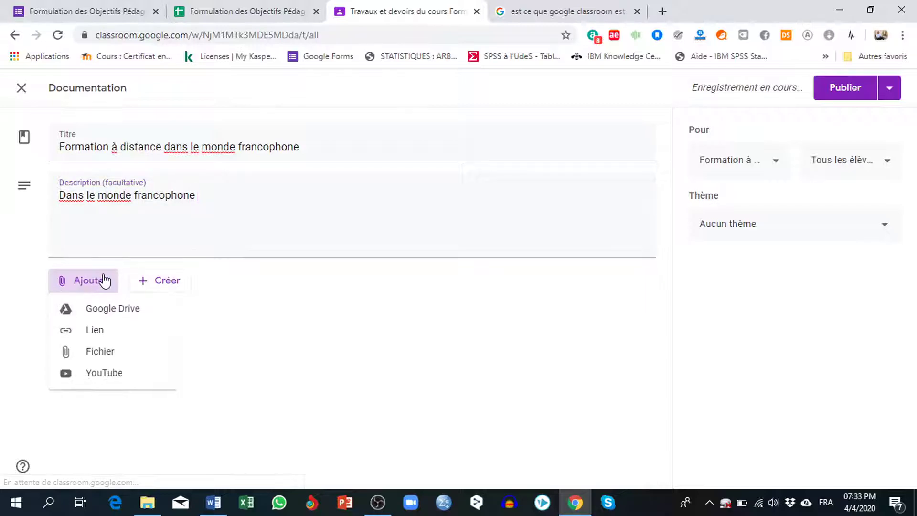
left_click(117, 310)
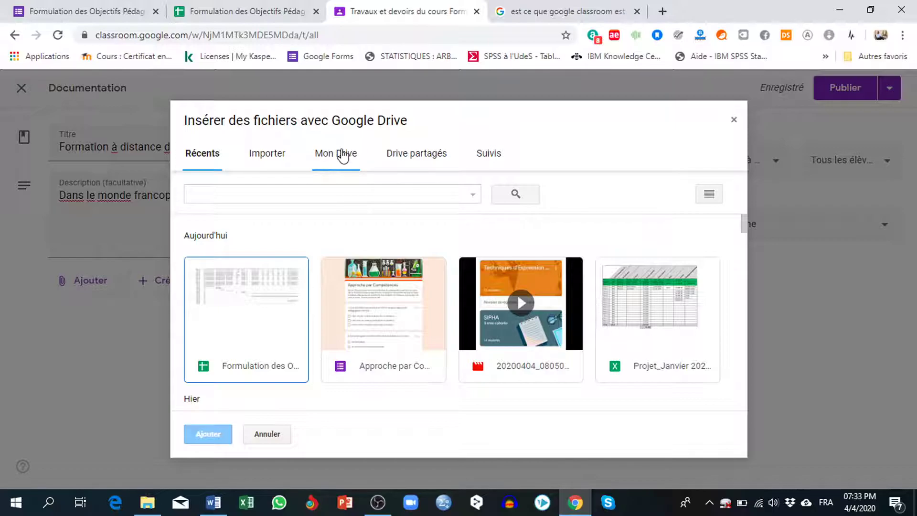
left_click(342, 155)
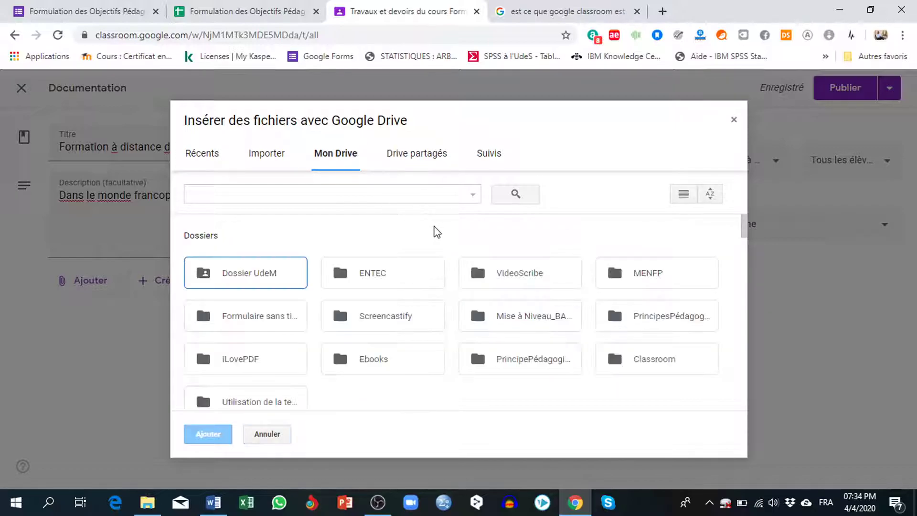
scroll(424, 266, "down", 1)
left_click(375, 298)
double_click(377, 298)
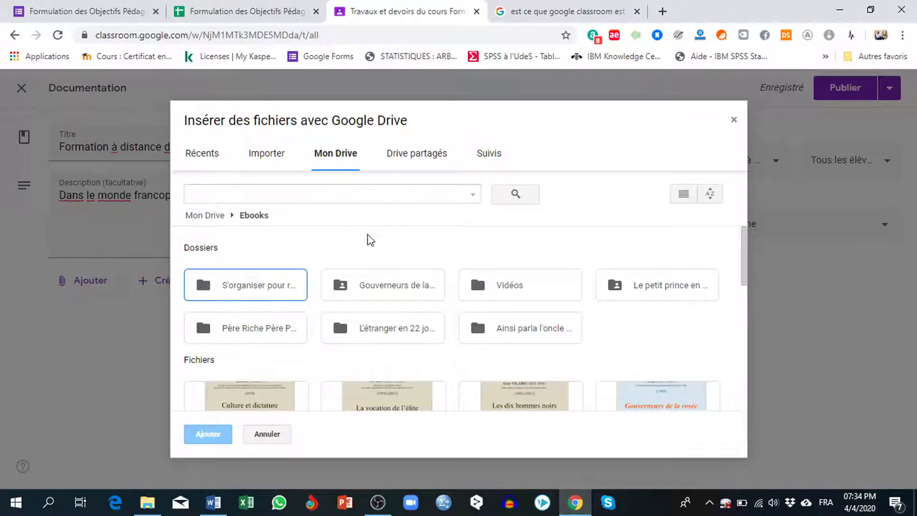
scroll(391, 318, "down", 5)
scroll(389, 285, "up", 1)
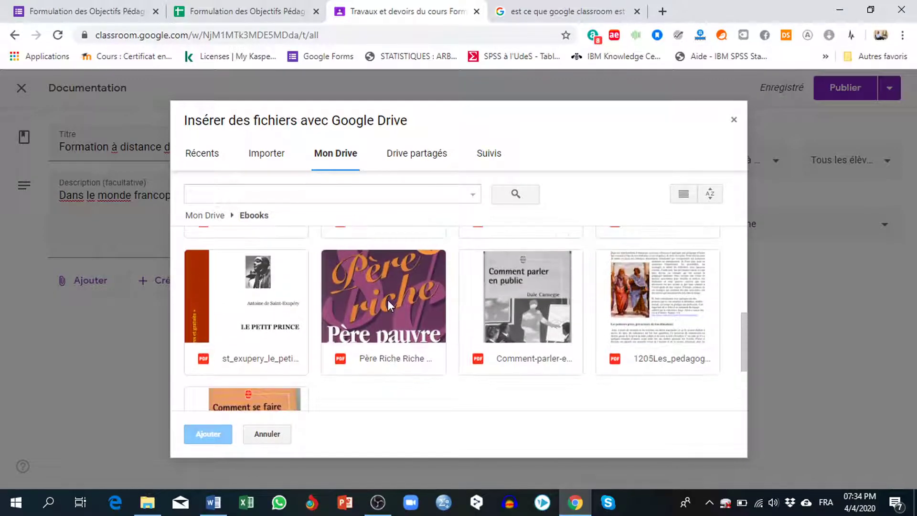
left_click(396, 303)
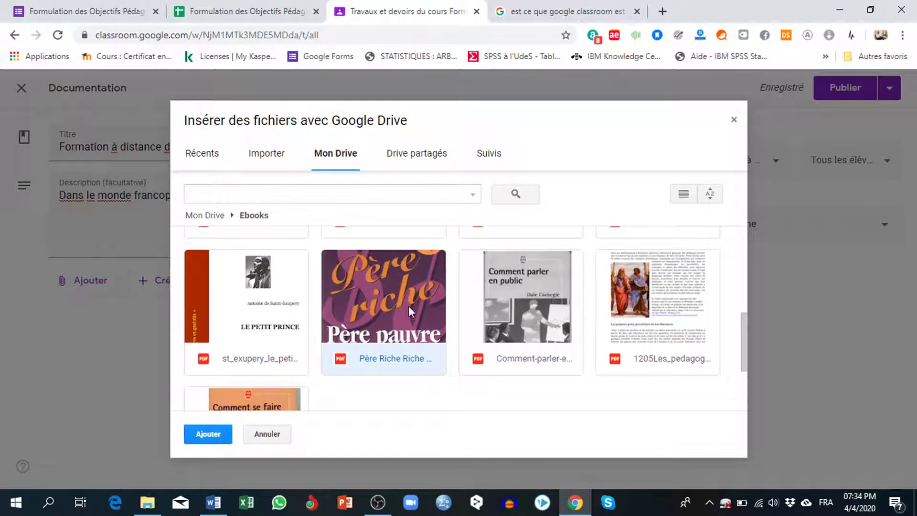
left_click(206, 433)
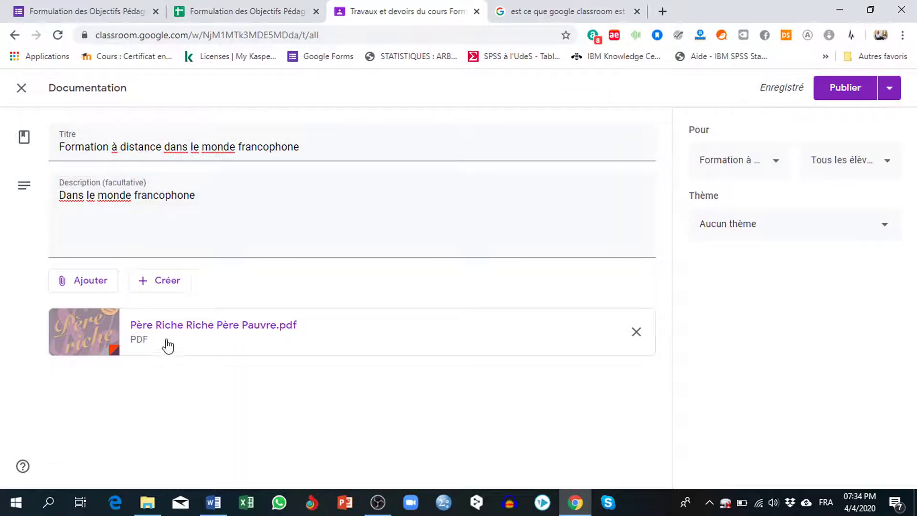
Start a link attachment and copy the address of the tice-education.fr article "Google Classroom, un service gratuit pour l'éducation" from the Google results.
left_click(92, 283)
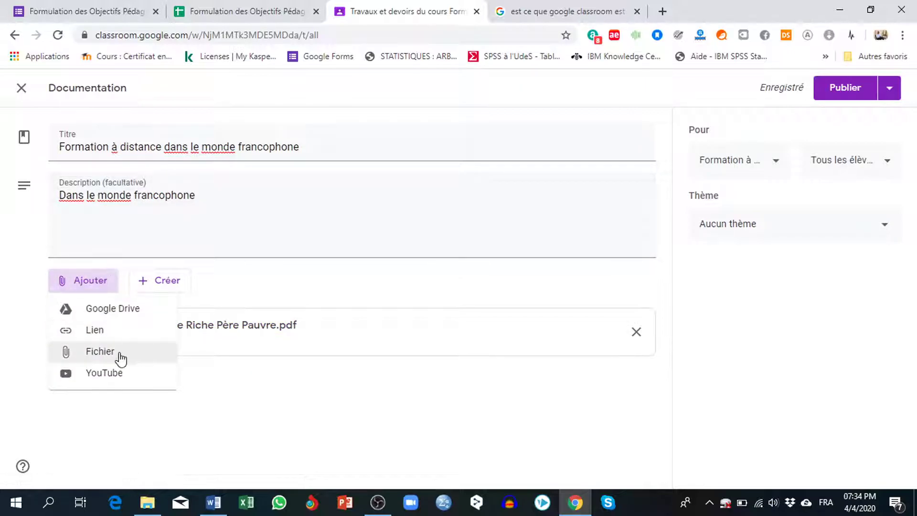
left_click(101, 334)
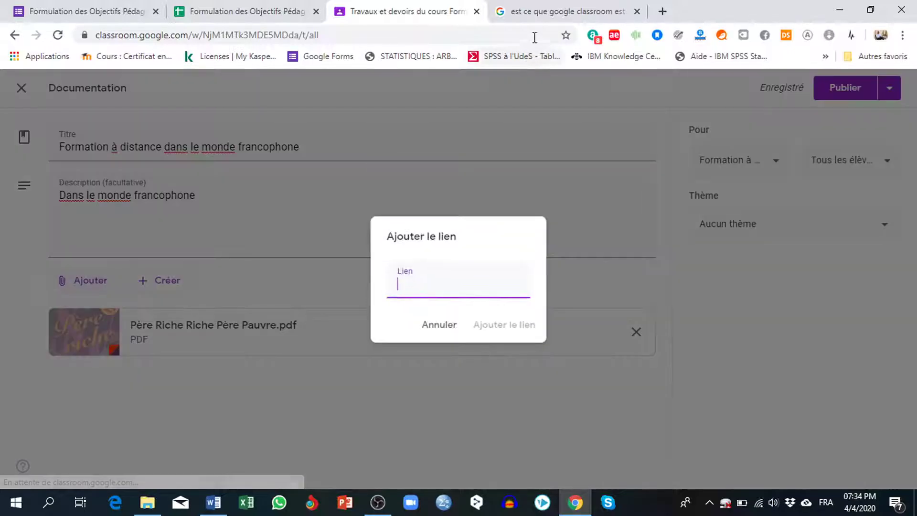
left_click(540, 14)
scroll(236, 237, "down", 1)
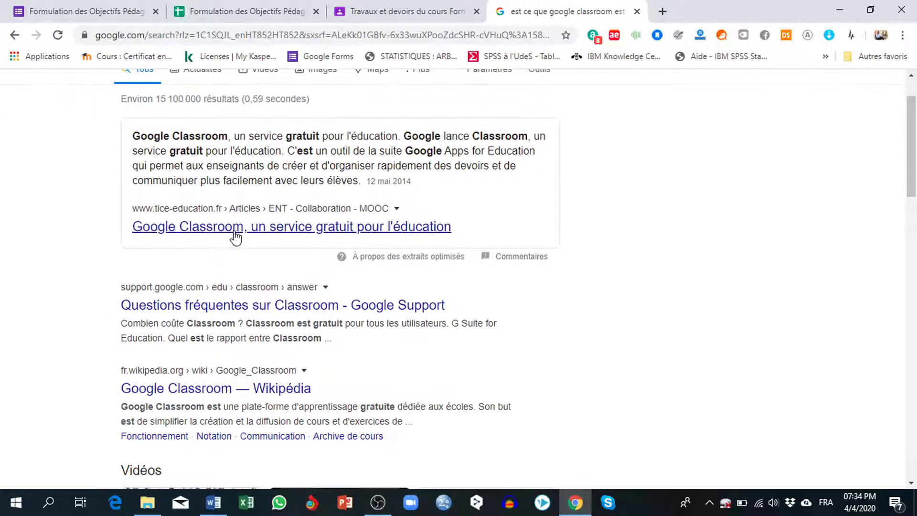
left_click(236, 228)
scroll(479, 157, "up", 1)
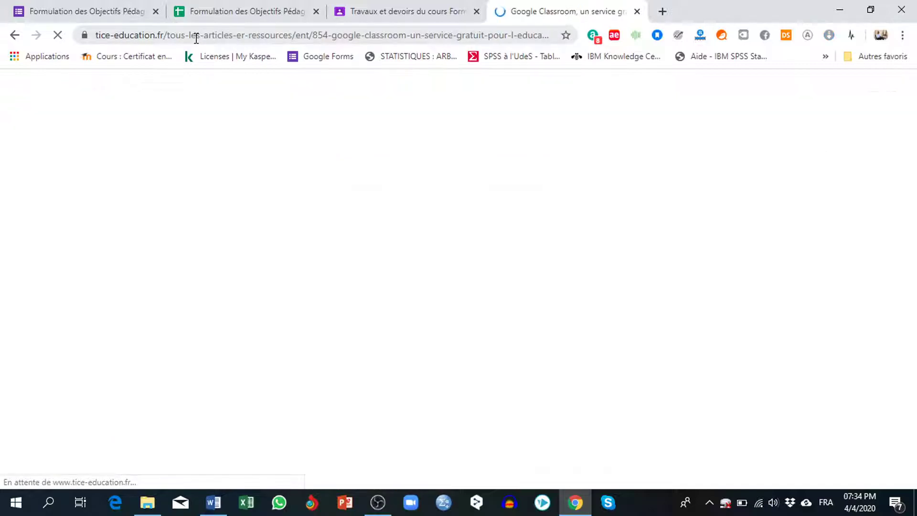
left_click(196, 37)
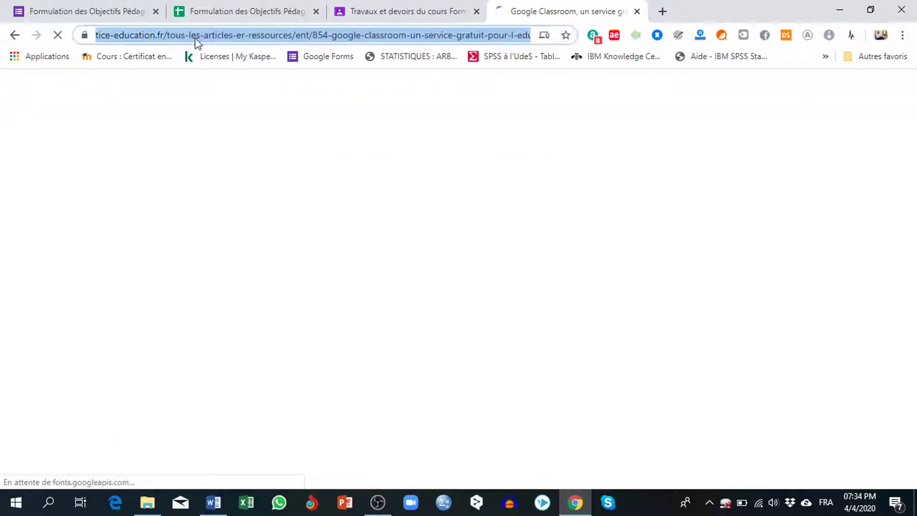
right_click(195, 38)
left_click(240, 138)
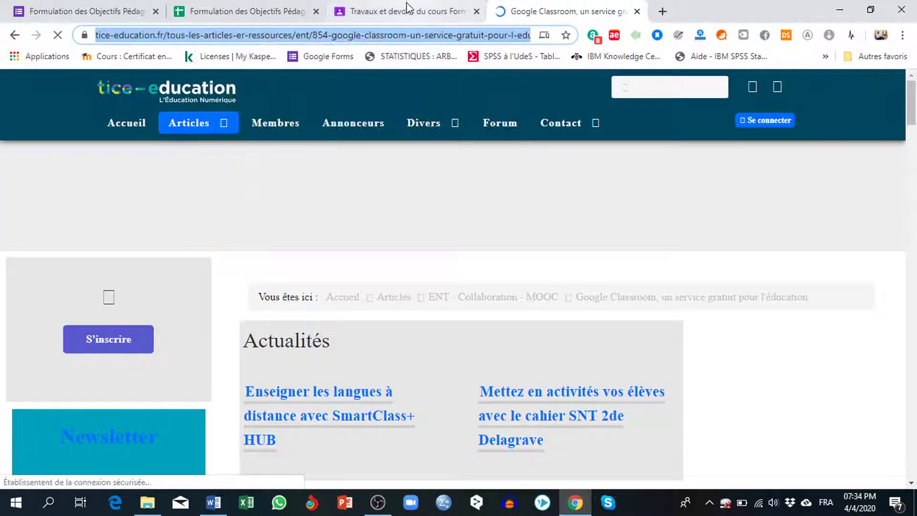
Return to the Documentation post and attach the copied tice-education.fr article address as a link.
left_click(406, 11)
right_click(395, 289)
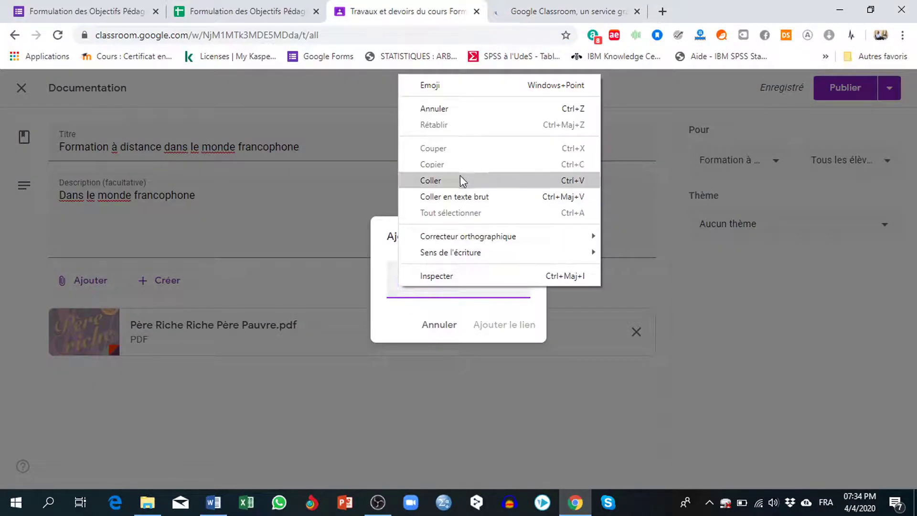
left_click(451, 182)
left_click(490, 326)
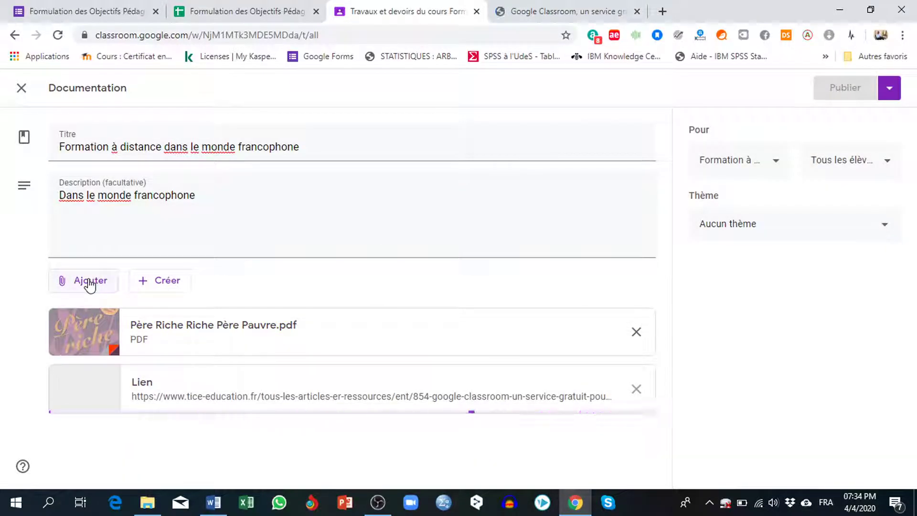
Upload Comment-parler-en-public-Dale-Carnegie.pdf from the computer's Livres folder and attach it to the post.
left_click(90, 284)
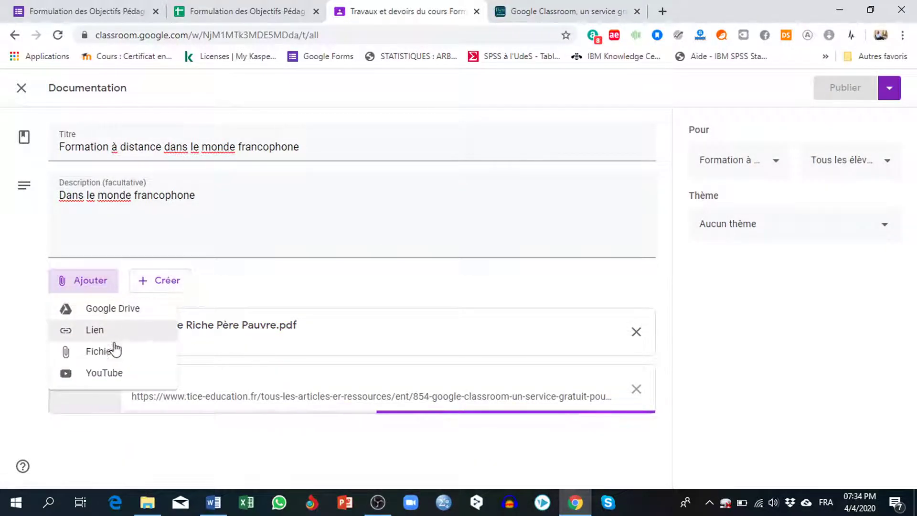
left_click(98, 351)
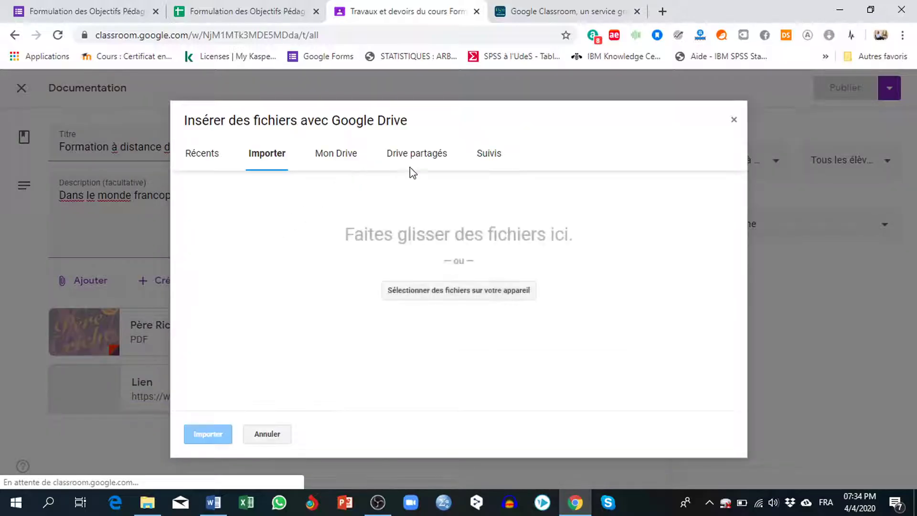
left_click(411, 288)
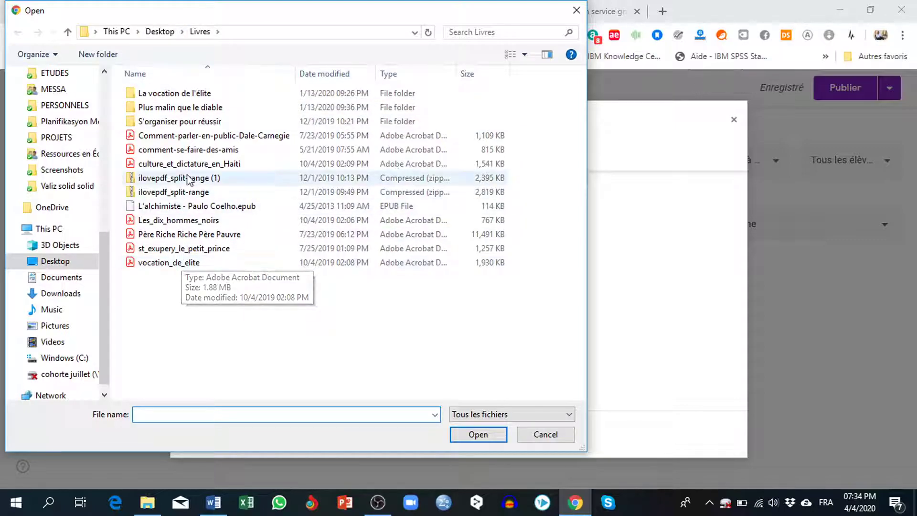
left_click(212, 137)
double_click(213, 137)
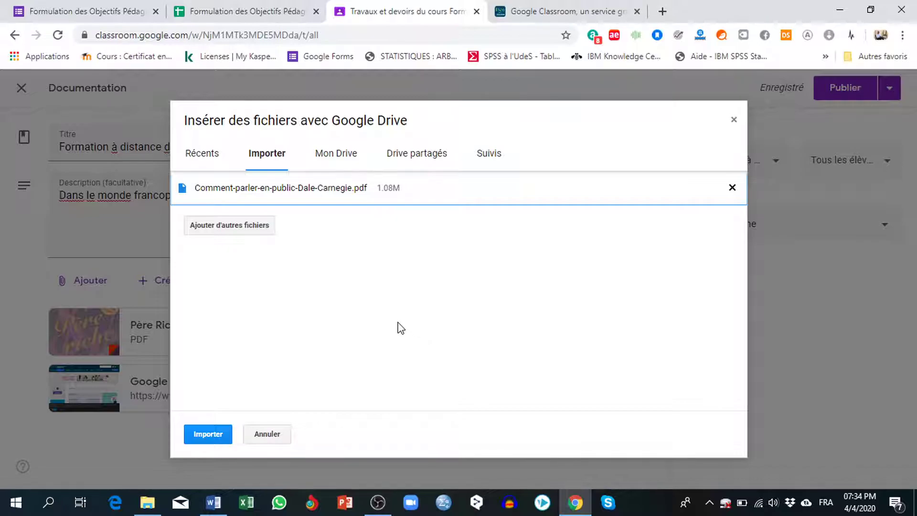
left_click(209, 434)
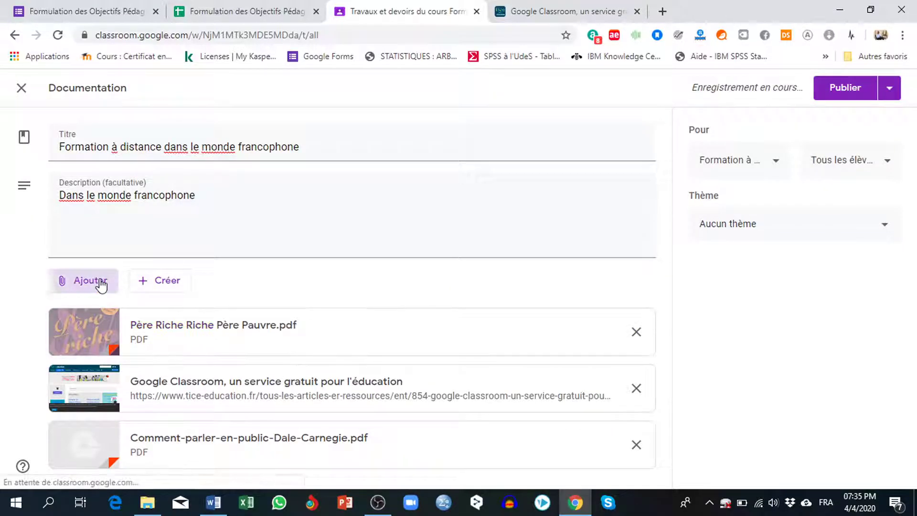
Start a YouTube attachment for the post, and on the YouTube site search for "formation à distance aujourd'hui".
left_click(101, 285)
left_click(115, 376)
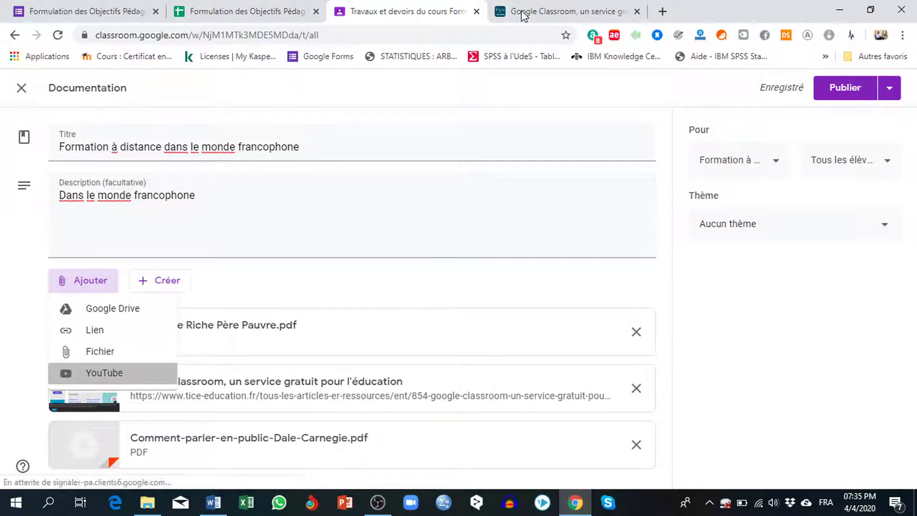
left_click(540, 12)
left_click(364, 34)
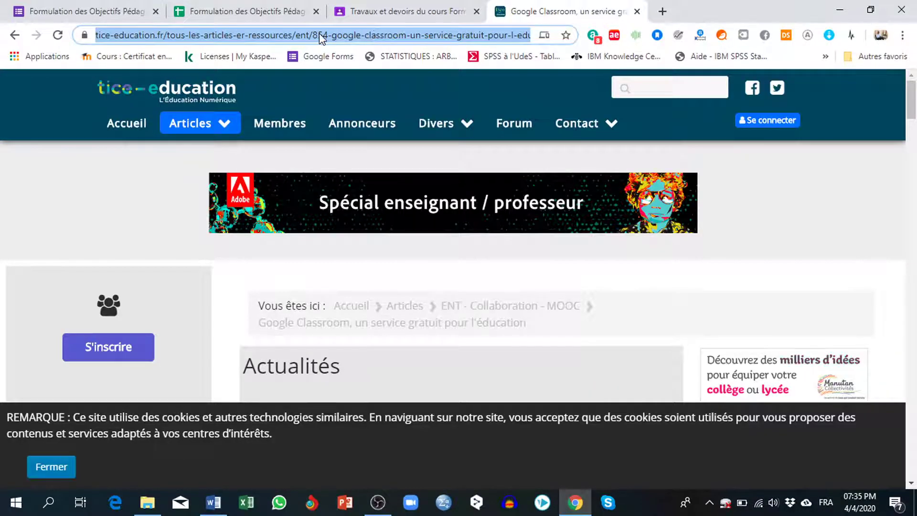
type("you")
key("Return")
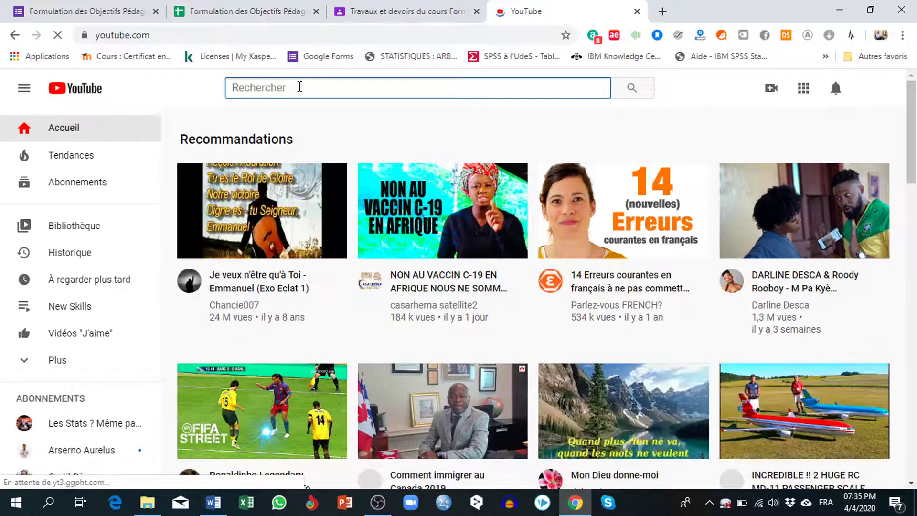
type("formati")
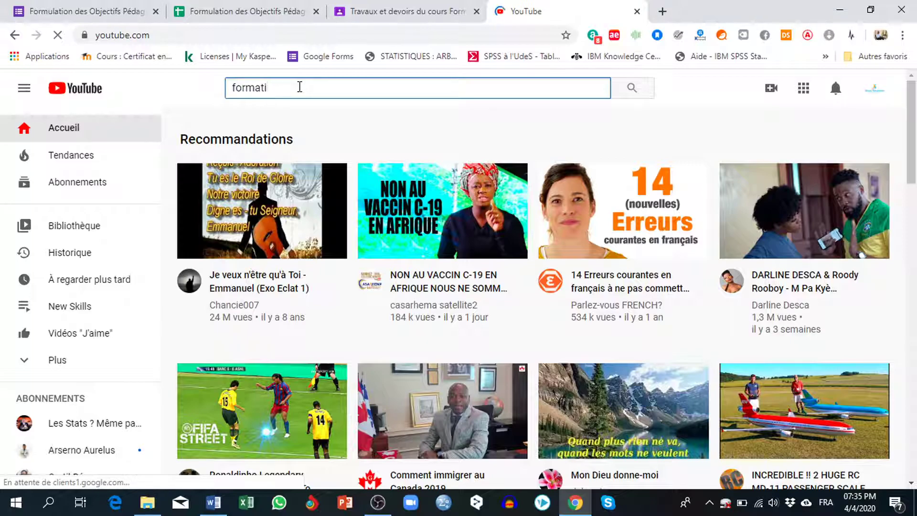
type("on à distance a")
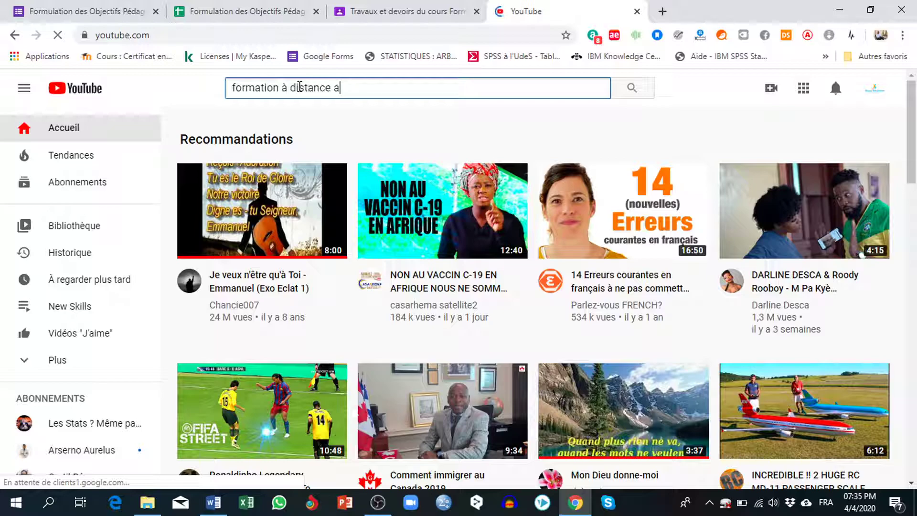
type("ujourd'hui")
key("Return")
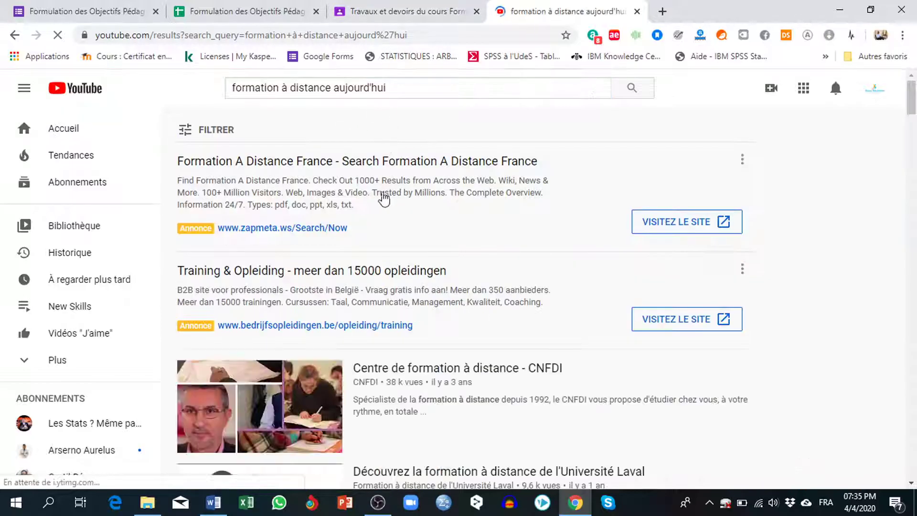
Open the video "Formation à distance: LA solution parfaite! Comment ça marche?" from the results, copy its address and pause playback.
scroll(378, 267, "down", 3)
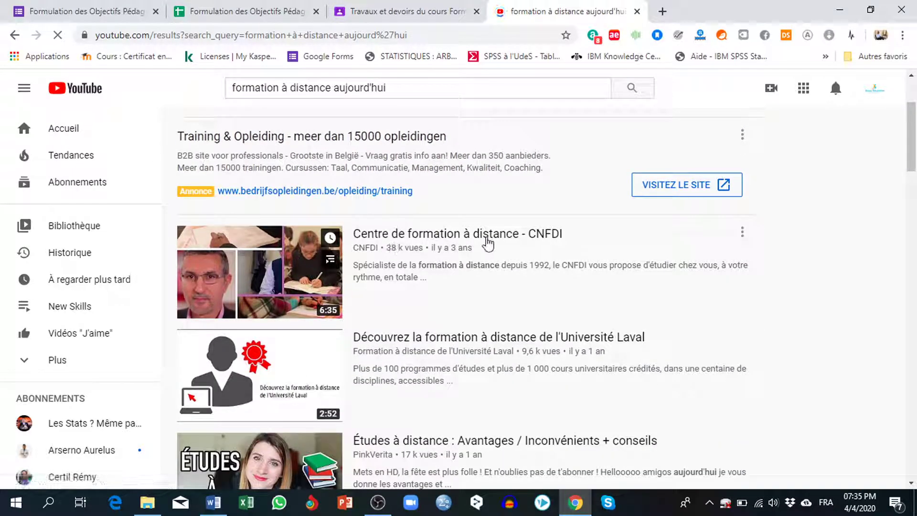
scroll(485, 246, "down", 3)
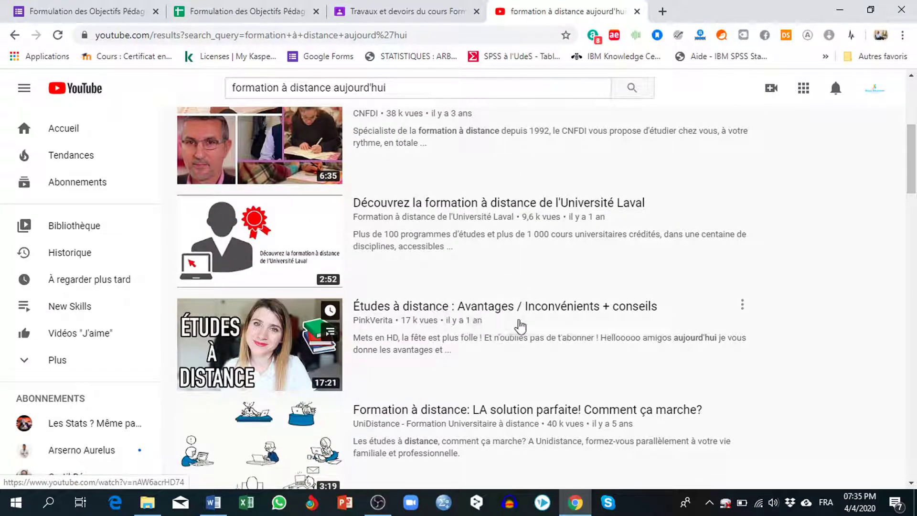
scroll(506, 337, "down", 1)
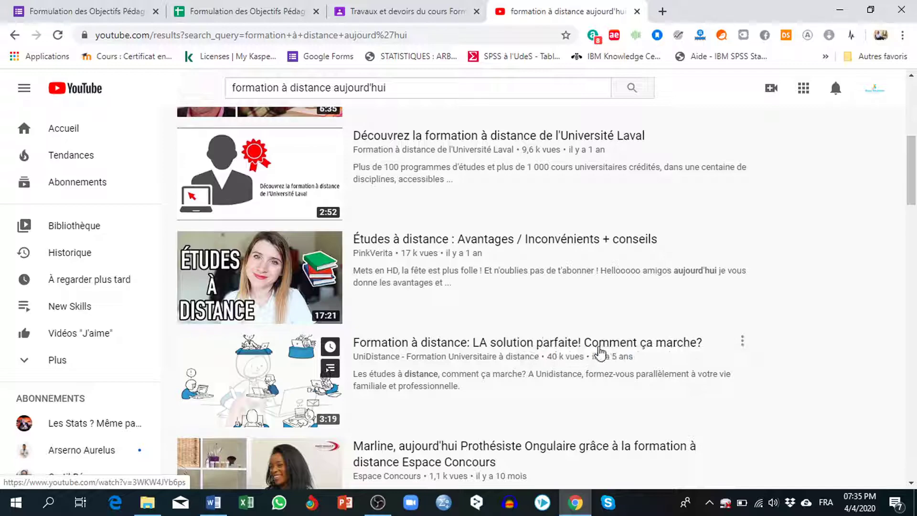
left_click(630, 344)
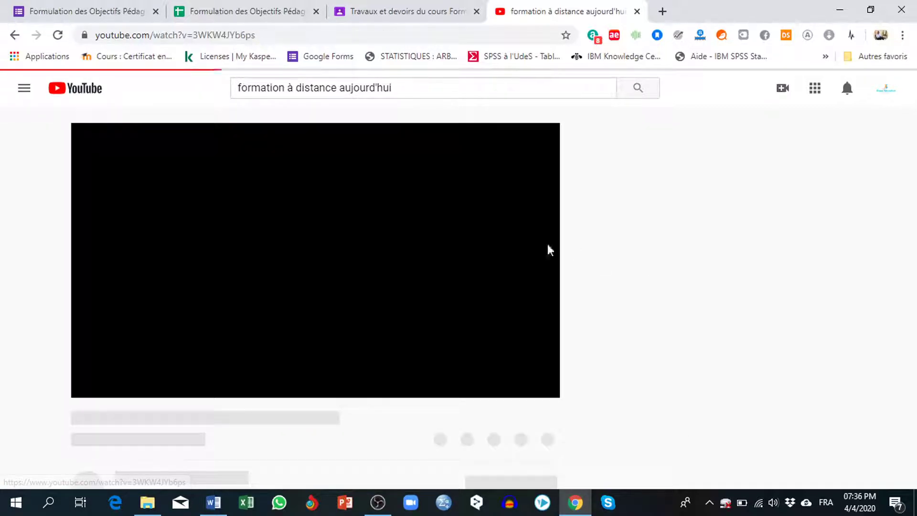
left_click(239, 35)
key("ctrl+c")
right_click(230, 35)
left_click(270, 134)
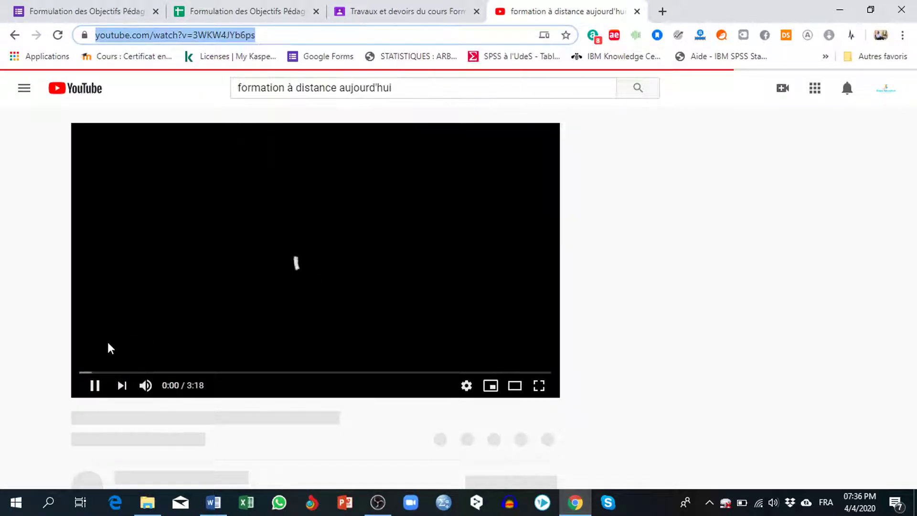
left_click(94, 385)
Return to the Documentation post in Google Classroom and attach the YouTube video by its copied URL.
left_click(340, 6)
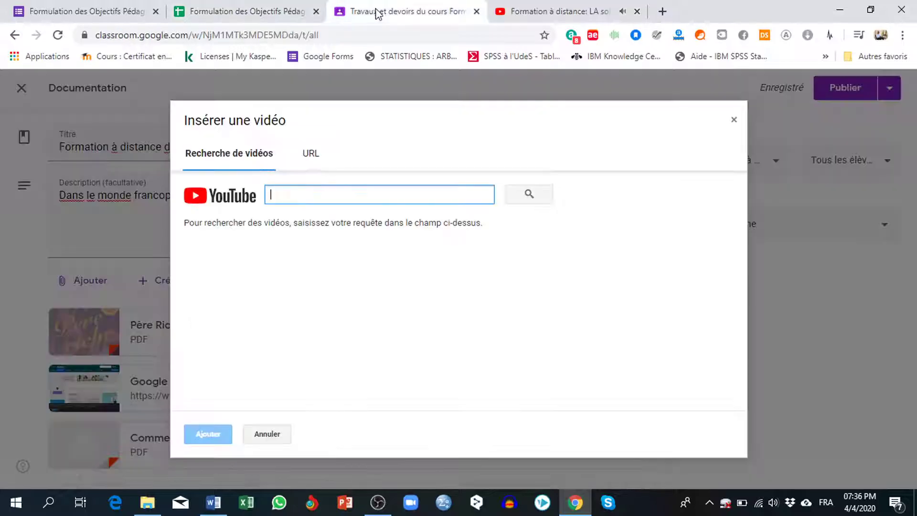
left_click(318, 161)
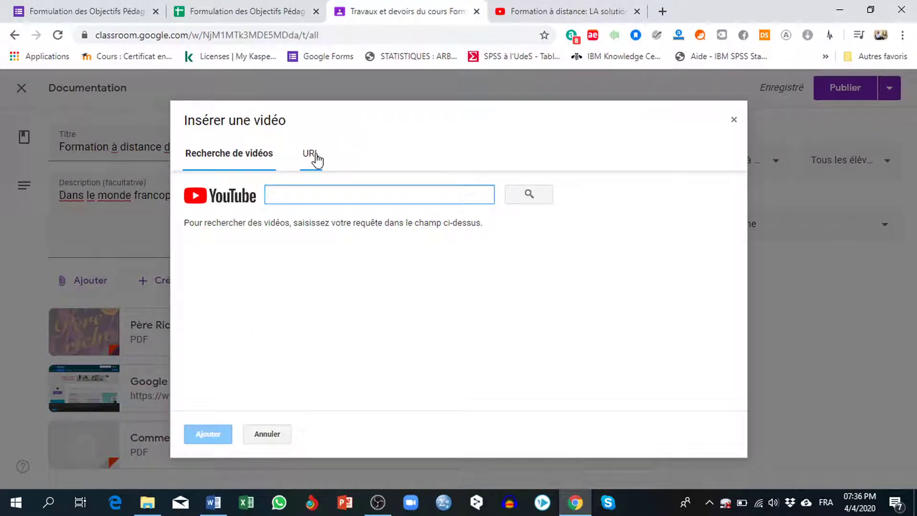
right_click(310, 189)
left_click(347, 293)
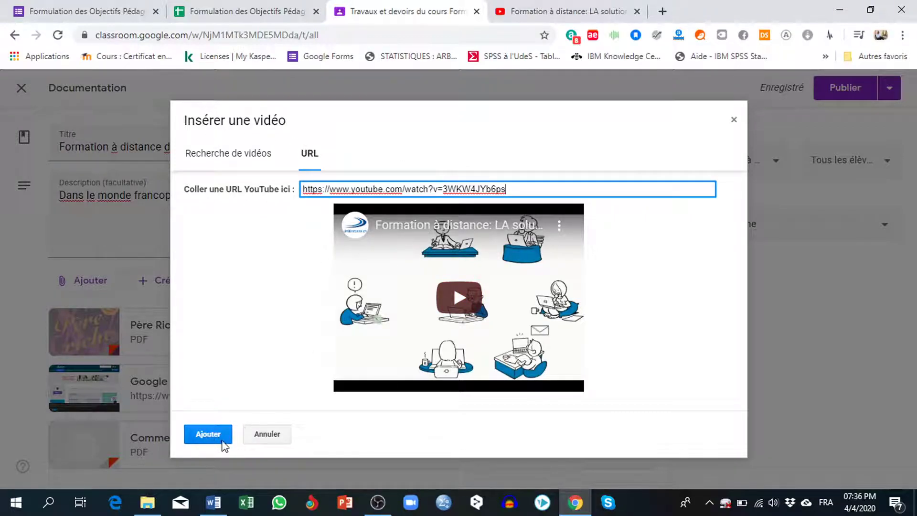
left_click(207, 434)
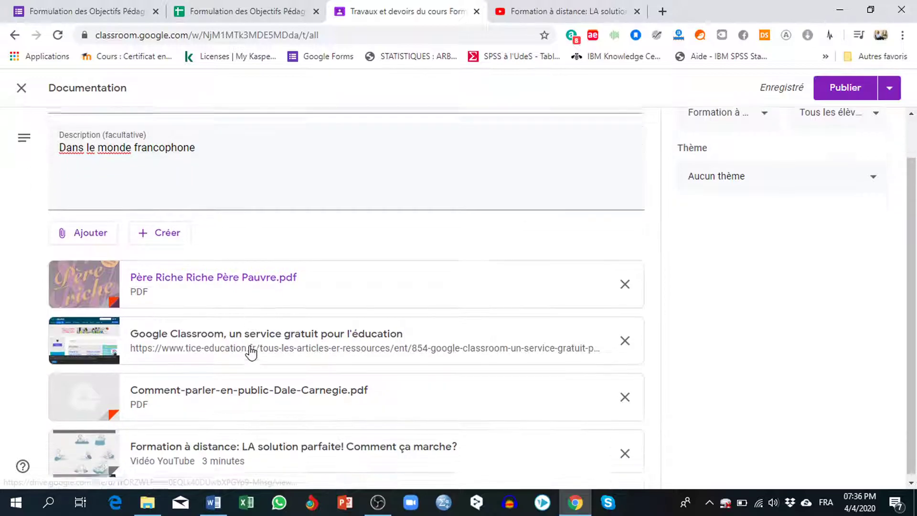
left_click(95, 231)
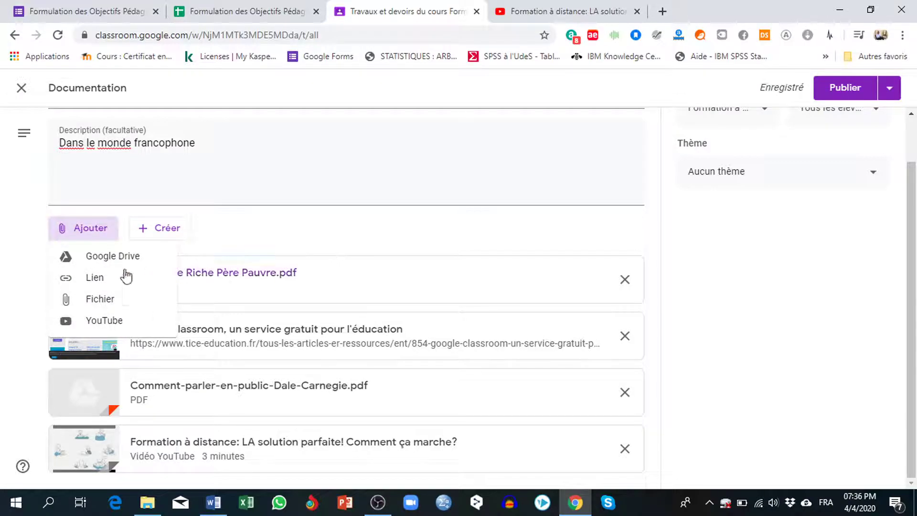
left_click(14, 200)
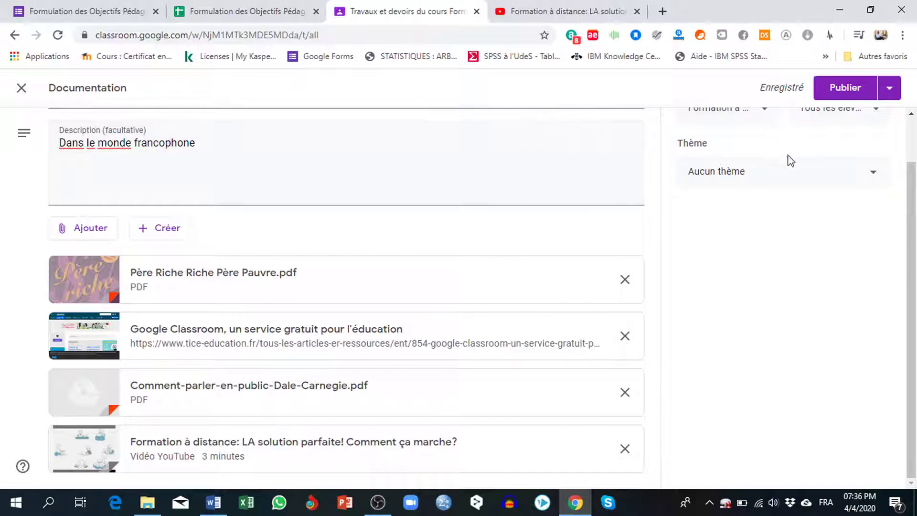
scroll(787, 175, "up", 2)
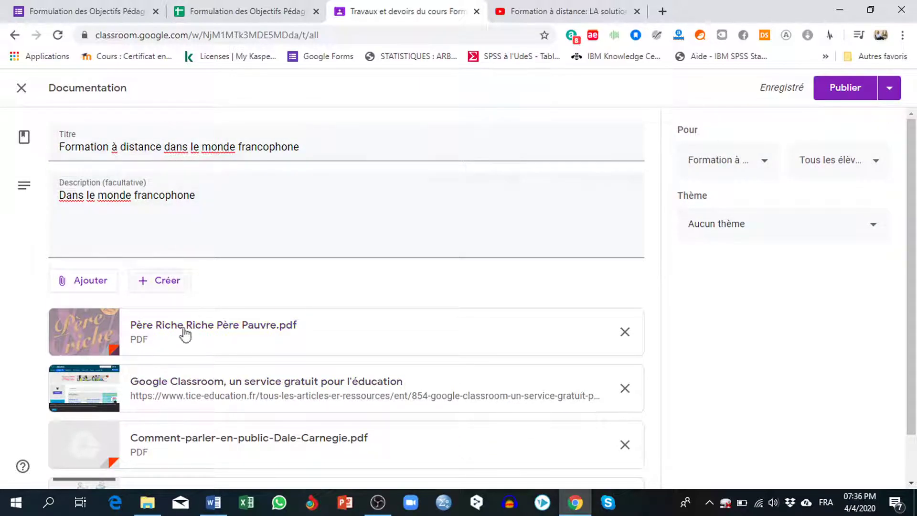
Assign the post to the topic "Introduction: Formation à distance aujourd'hui" and check its class and student recipients.
left_click(820, 231)
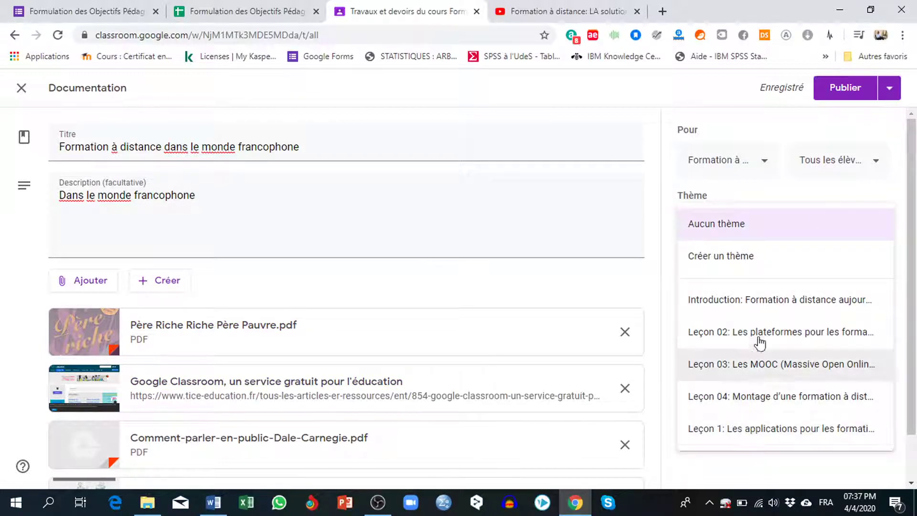
left_click(769, 305)
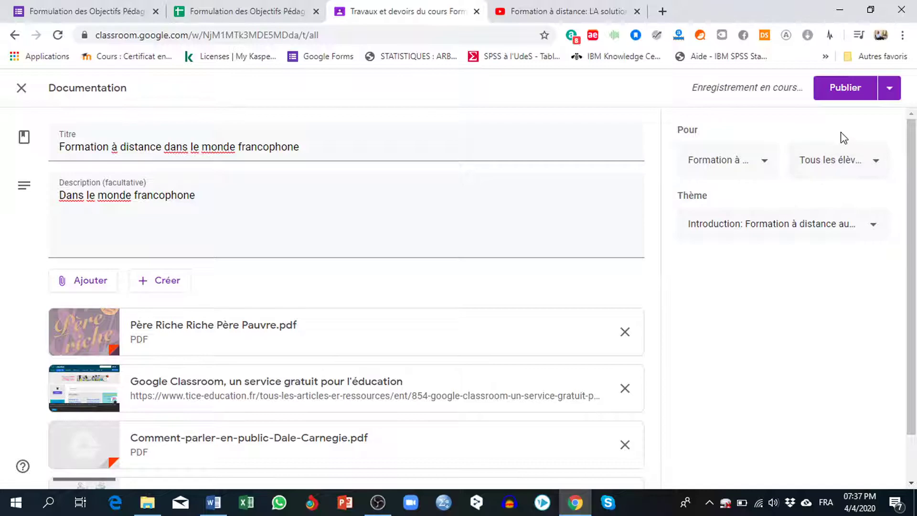
left_click(764, 163)
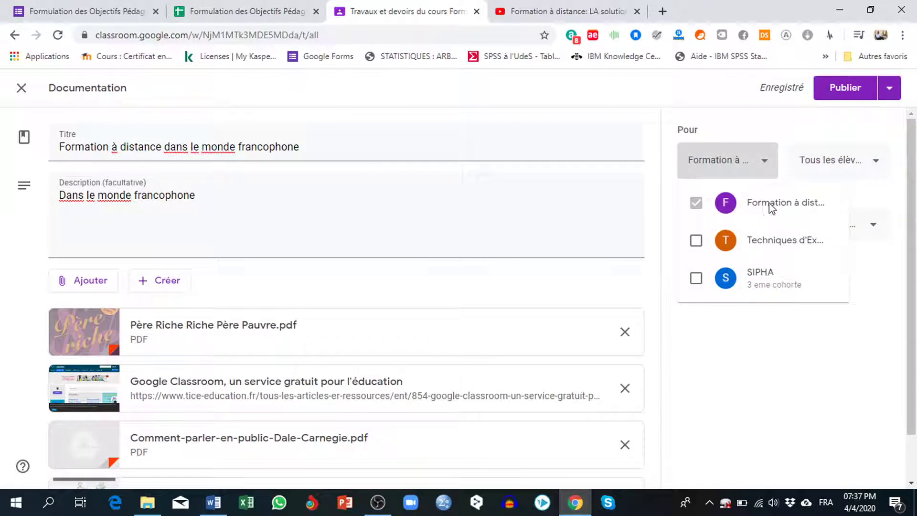
left_click(862, 165)
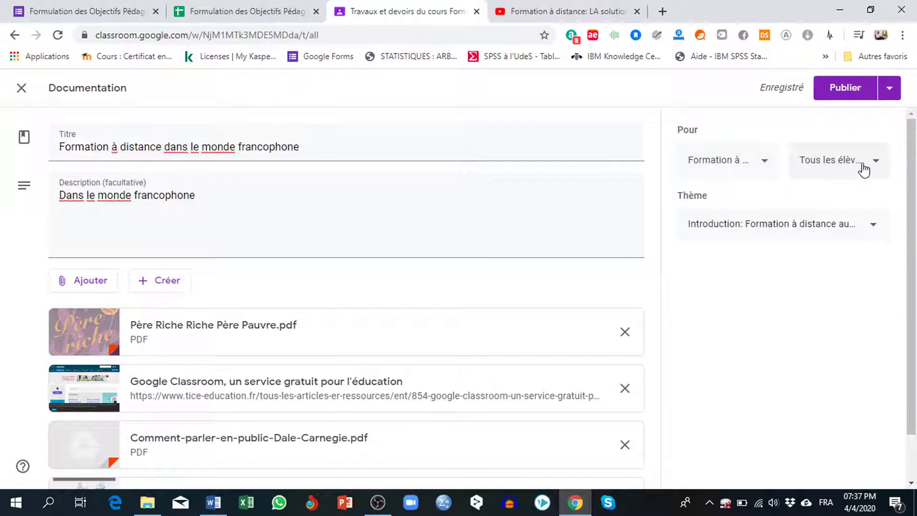
left_click(863, 167)
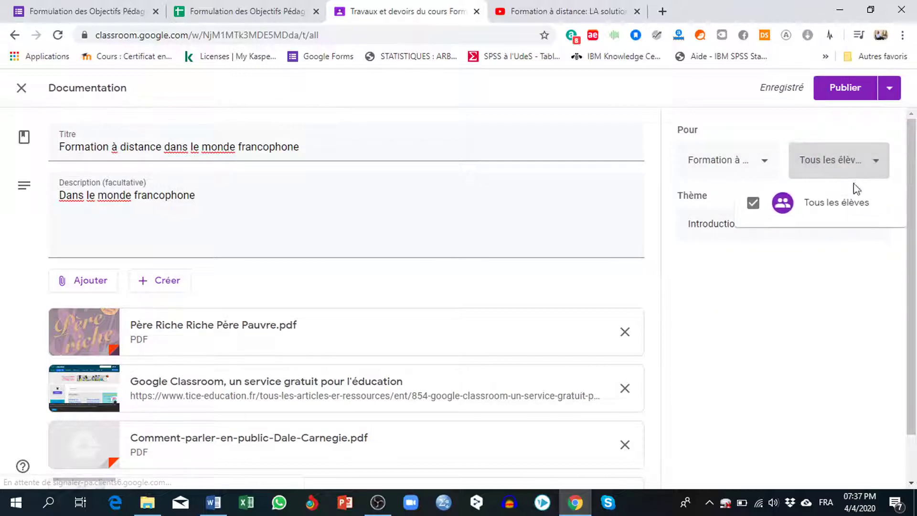
Review the post's attachments and publish it to the Formation à distance class.
left_click(844, 90)
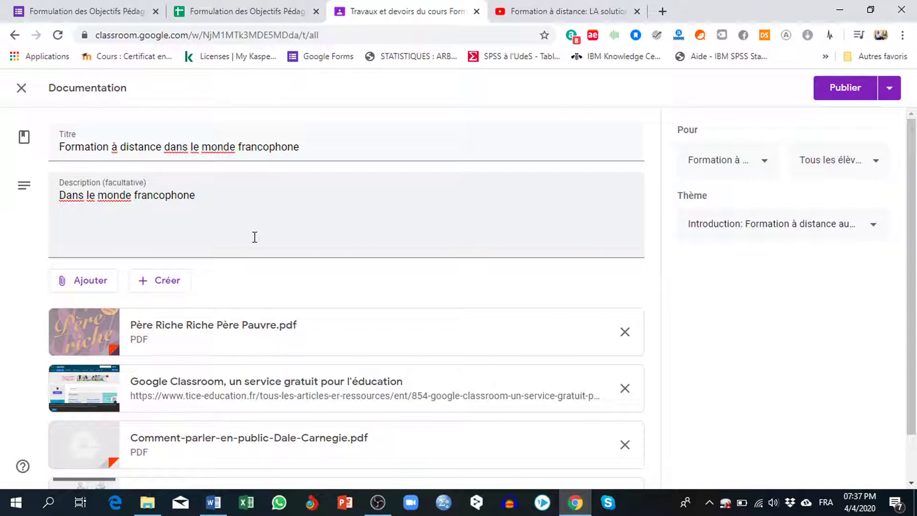
scroll(288, 244, "down", 2)
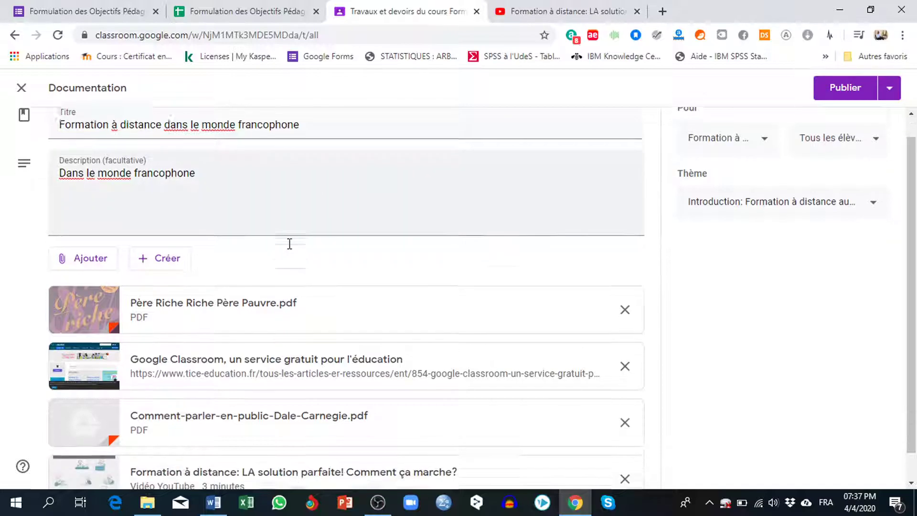
scroll(497, 205, "up", 2)
left_click(845, 89)
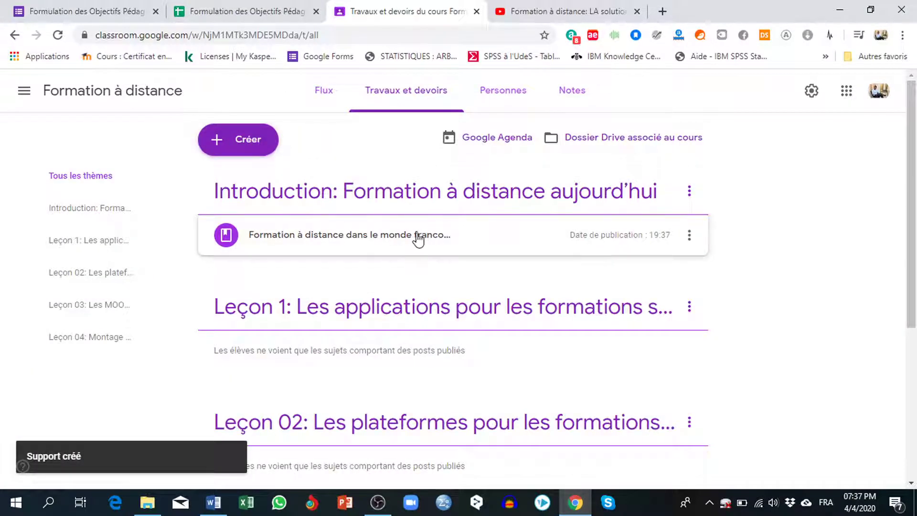
Reload the class's coursework page and look over the post and the lesson topics.
left_click(63, 36)
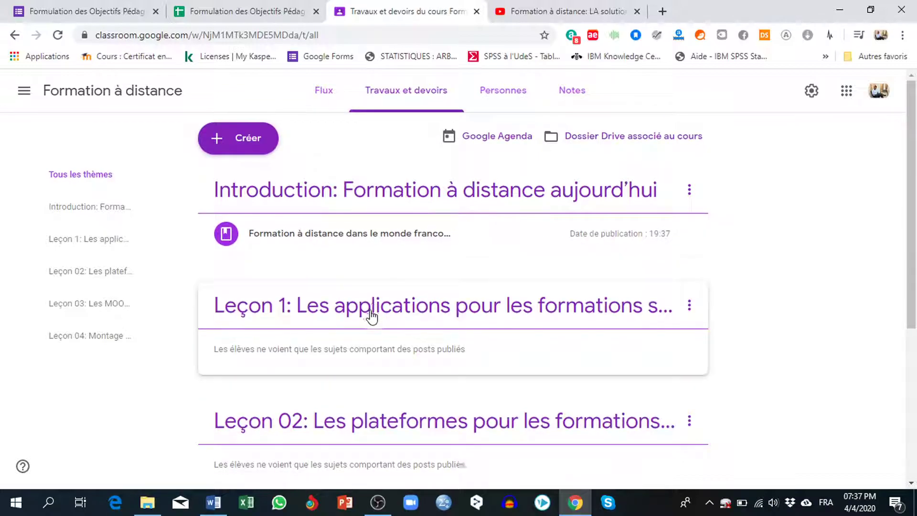
scroll(425, 266, "down", 2)
scroll(432, 253, "up", 1)
scroll(434, 253, "up", 1)
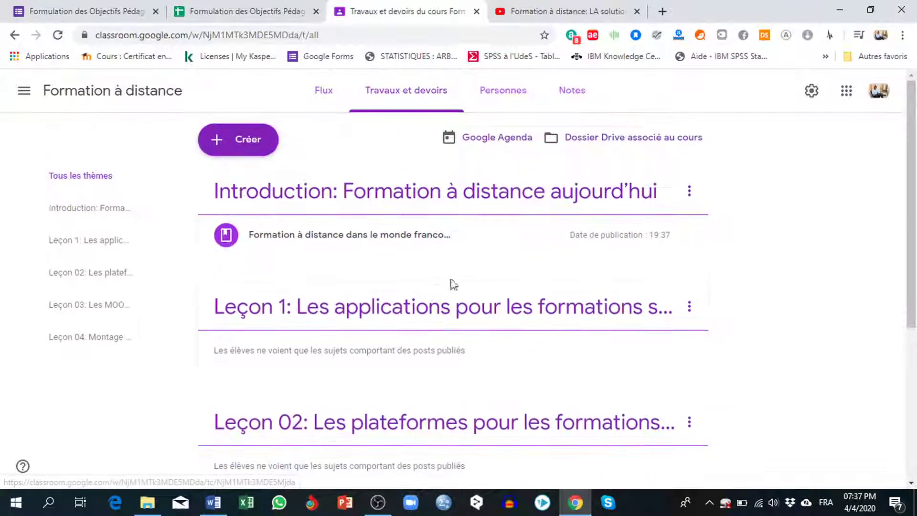